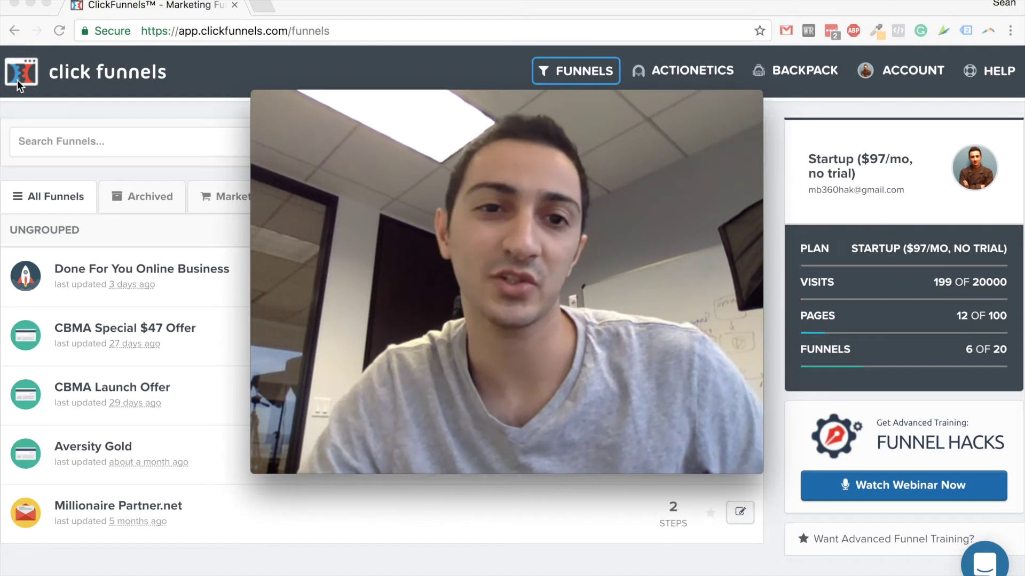
left_click(260, 98)
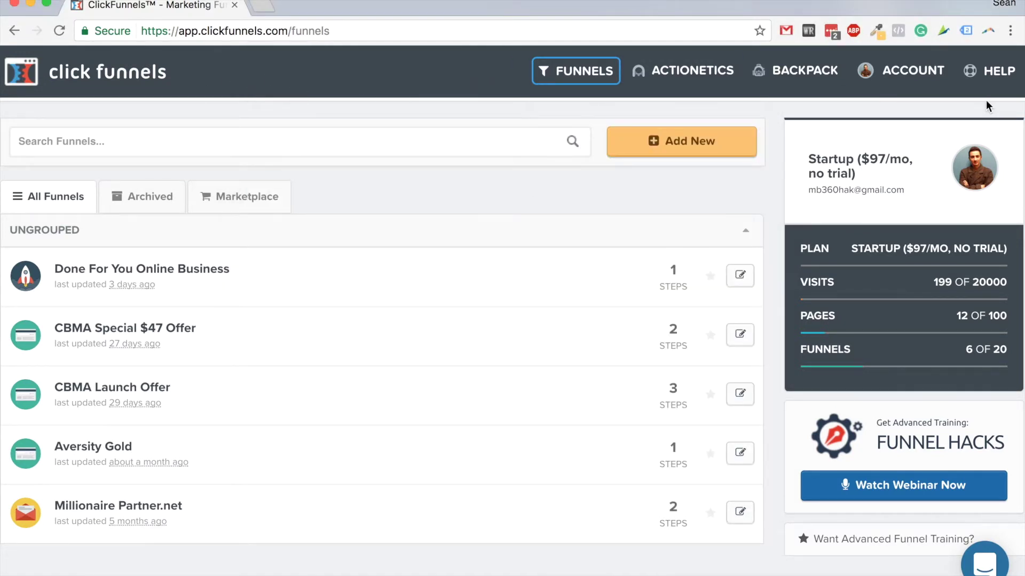
scroll(527, 272, "down", 3)
scroll(307, 153, "up", 4)
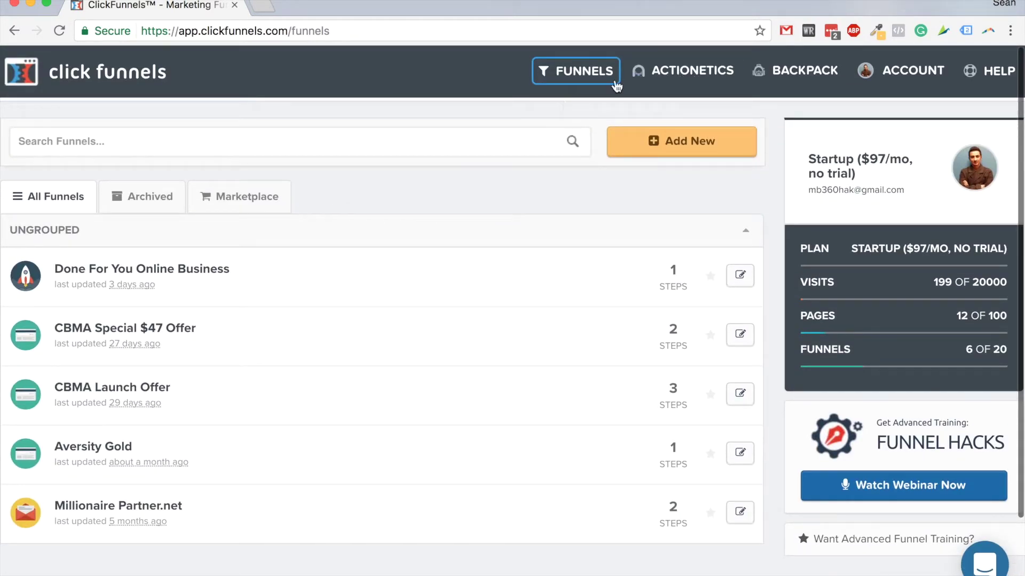
left_click(572, 71)
mouse_move(559, 85)
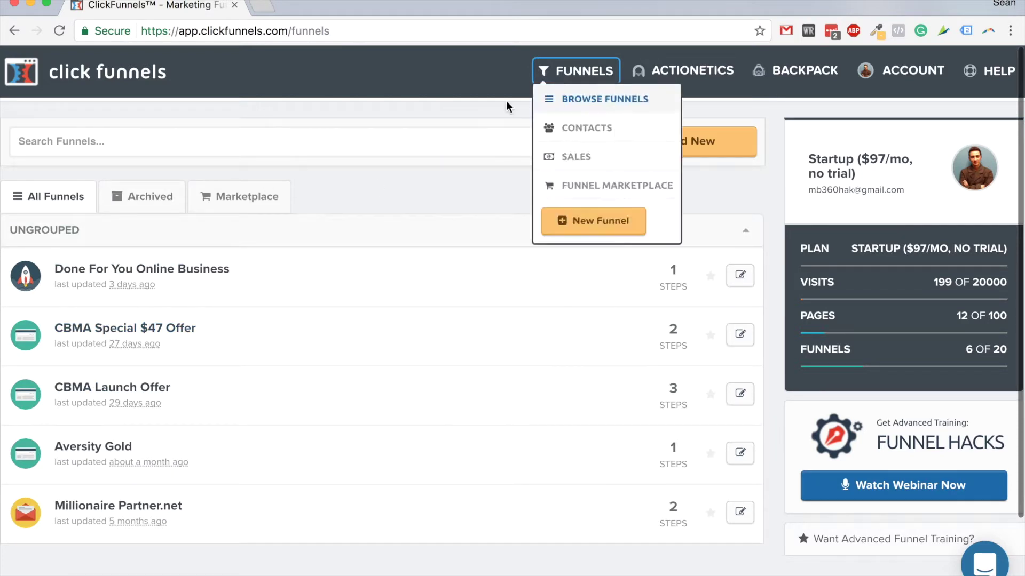
scroll(101, 221, "up", 1)
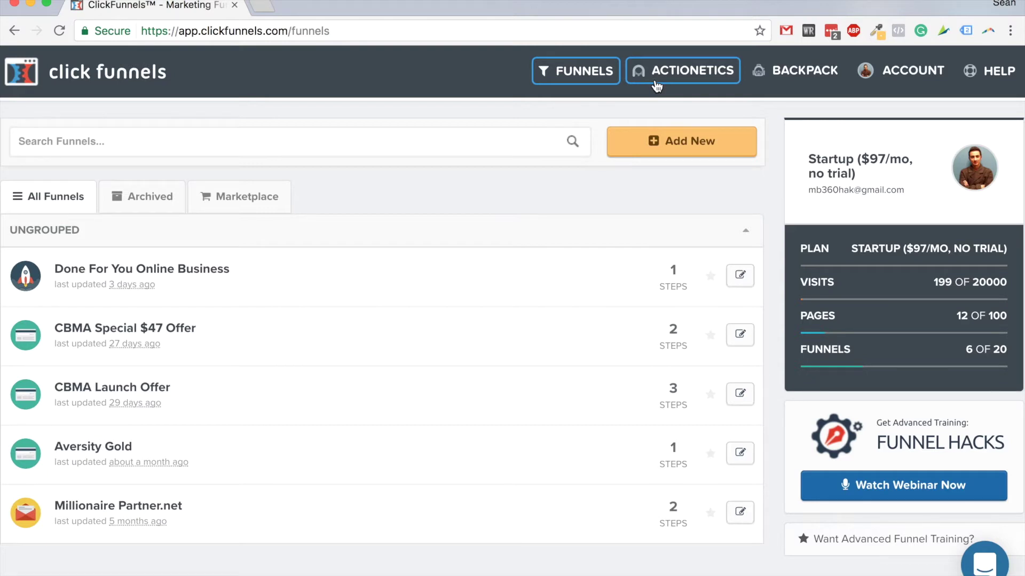
left_click(584, 79)
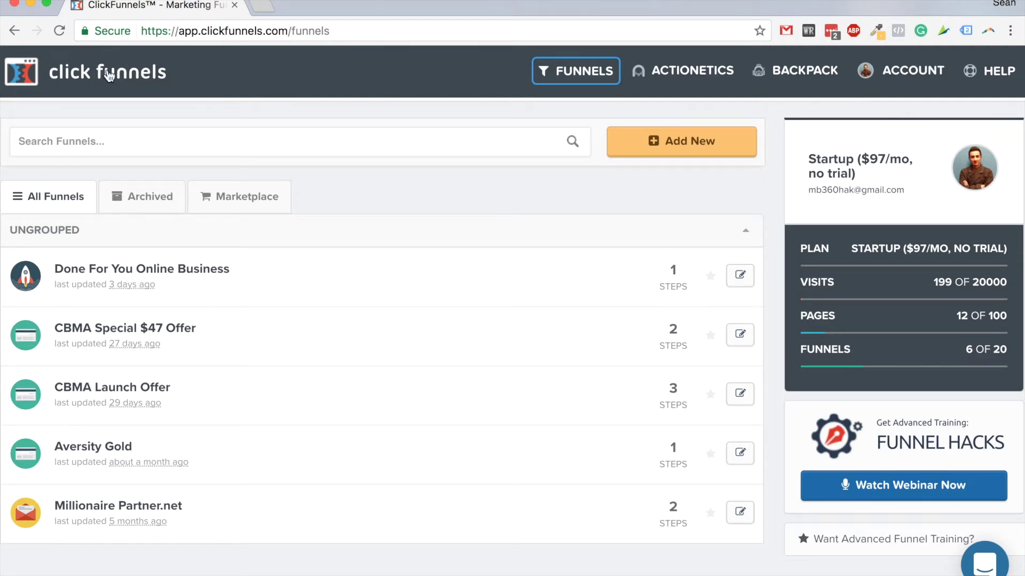
left_click_drag(167, 73, 41, 65)
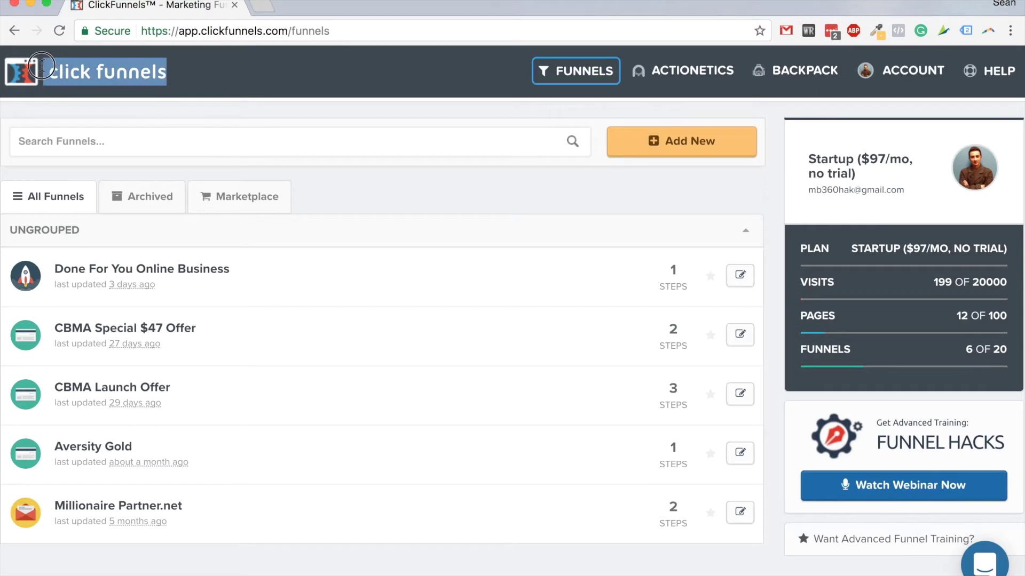
left_click(304, 84)
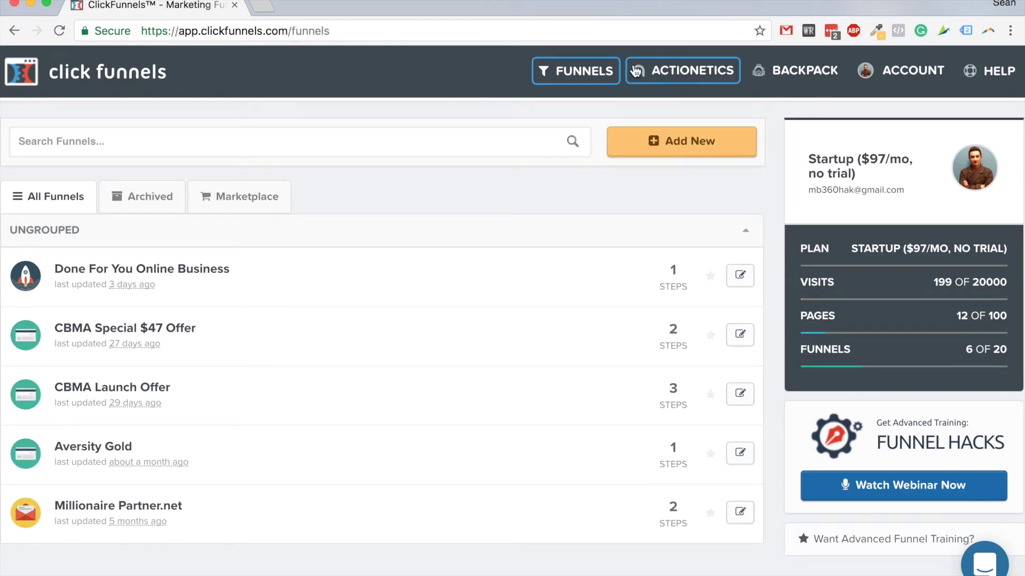
mouse_move(557, 68)
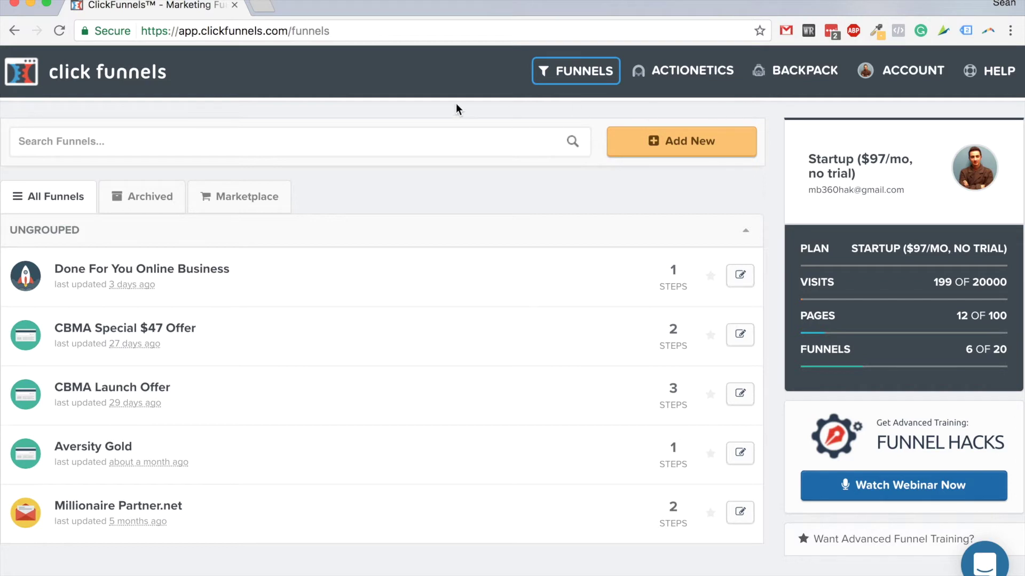
Open the account's integrations settings and review the connected services in the email category
left_click(908, 72)
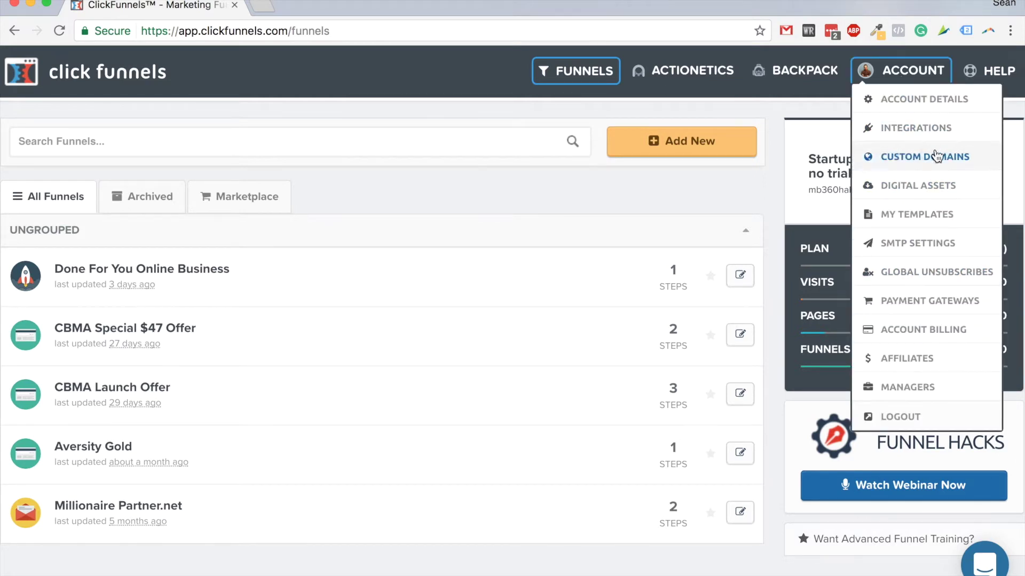
left_click(888, 129)
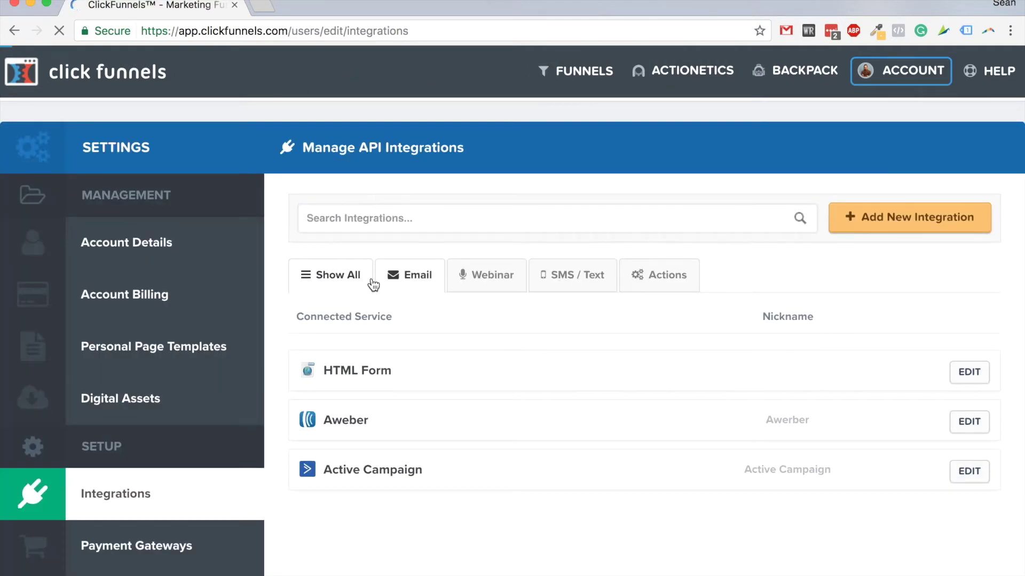
scroll(427, 270, "down", 2)
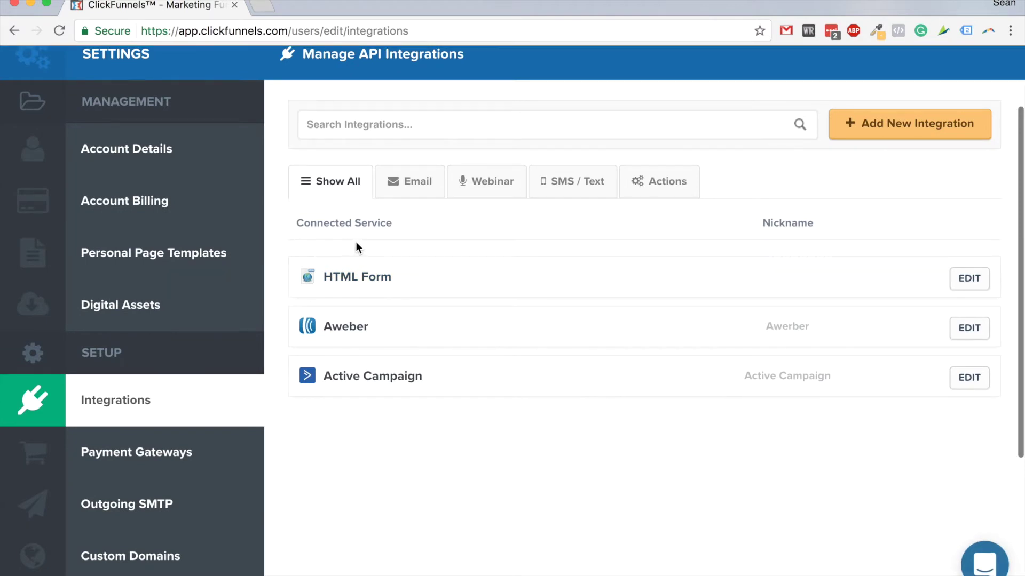
scroll(341, 217, "up", 1)
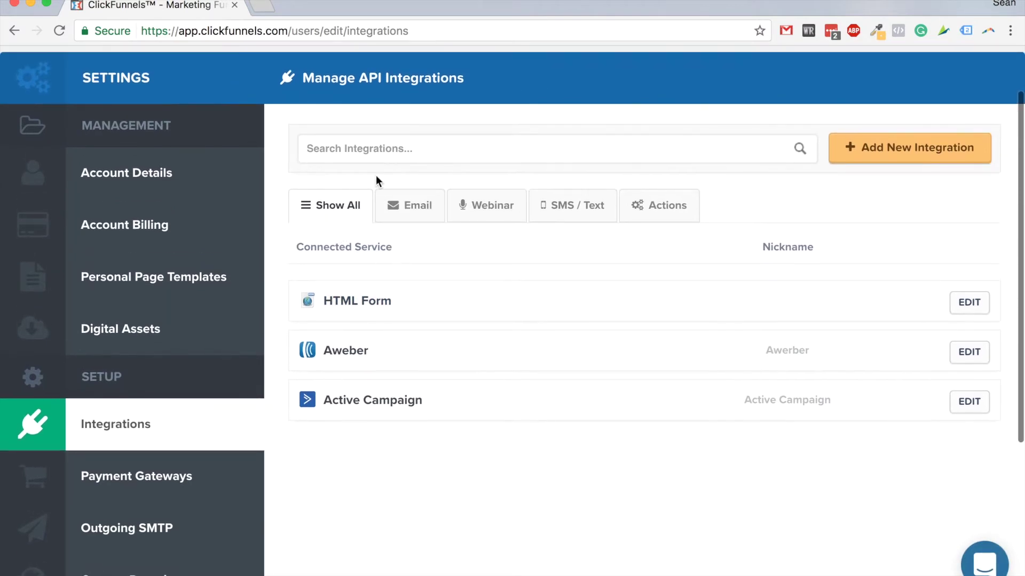
left_click(401, 213)
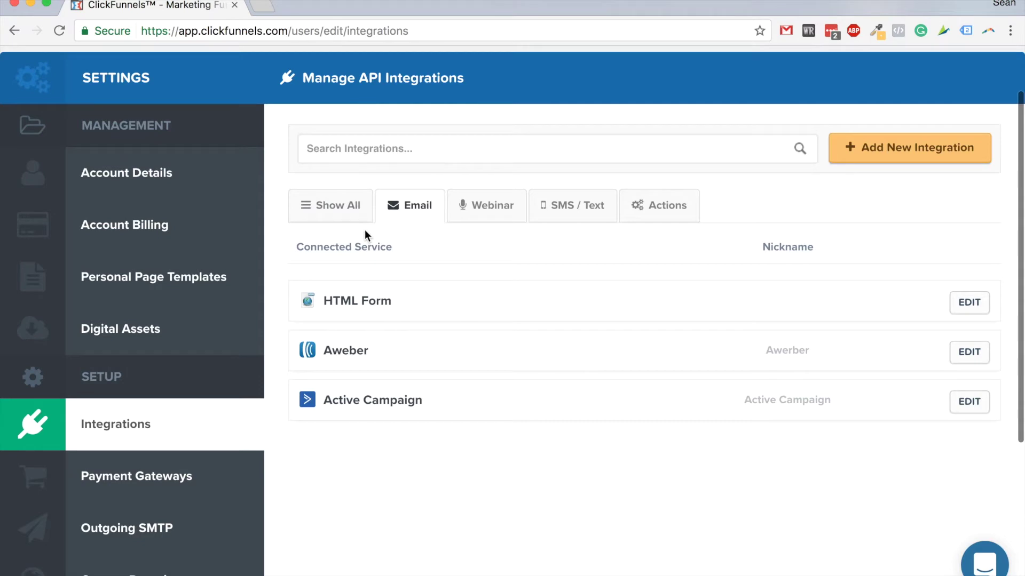
scroll(409, 220, "down", 1)
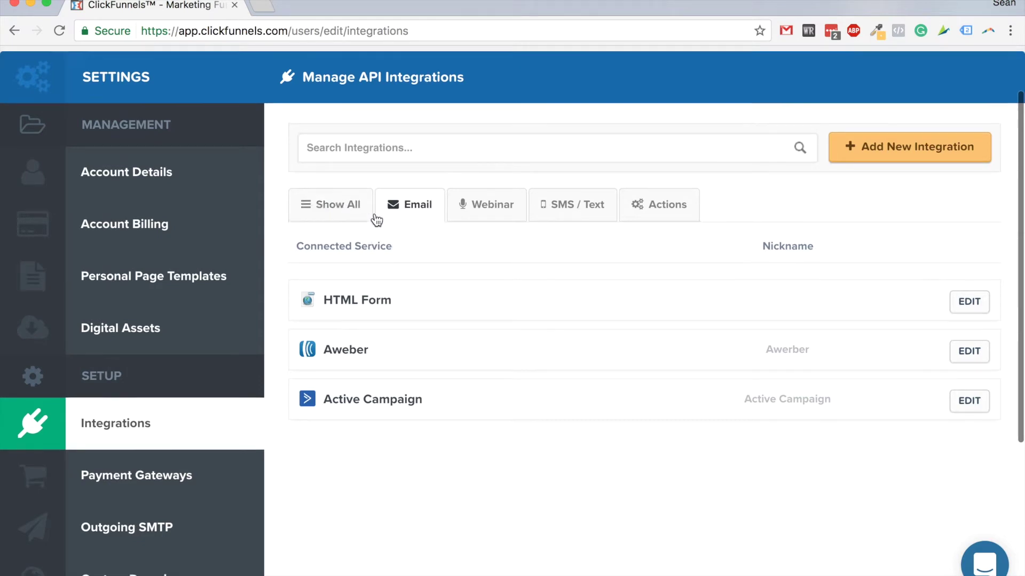
scroll(373, 246, "down", 3)
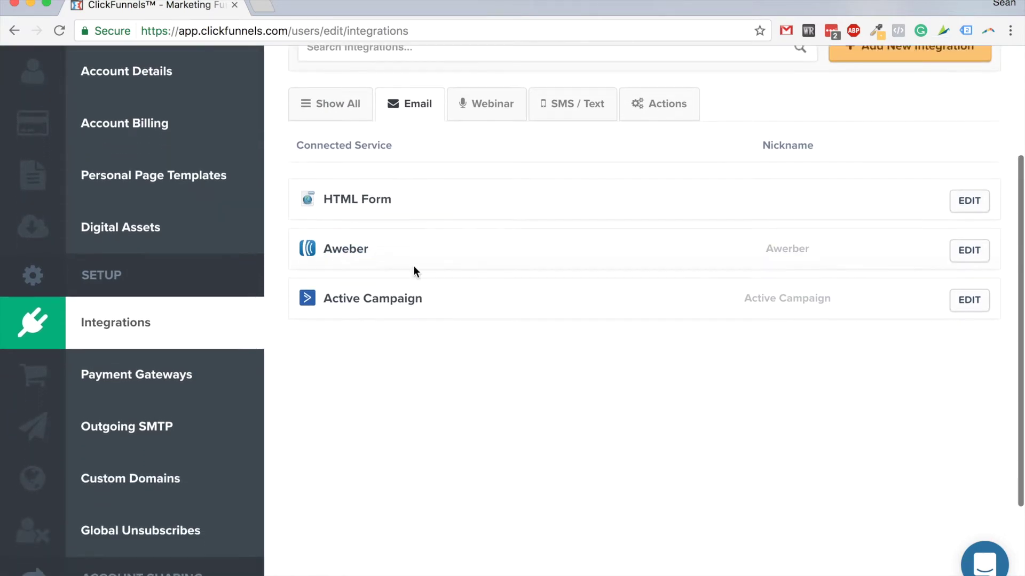
scroll(747, 267, "up", 4)
Start a new integration to look through the available service types, then close it without creating one
left_click(922, 218)
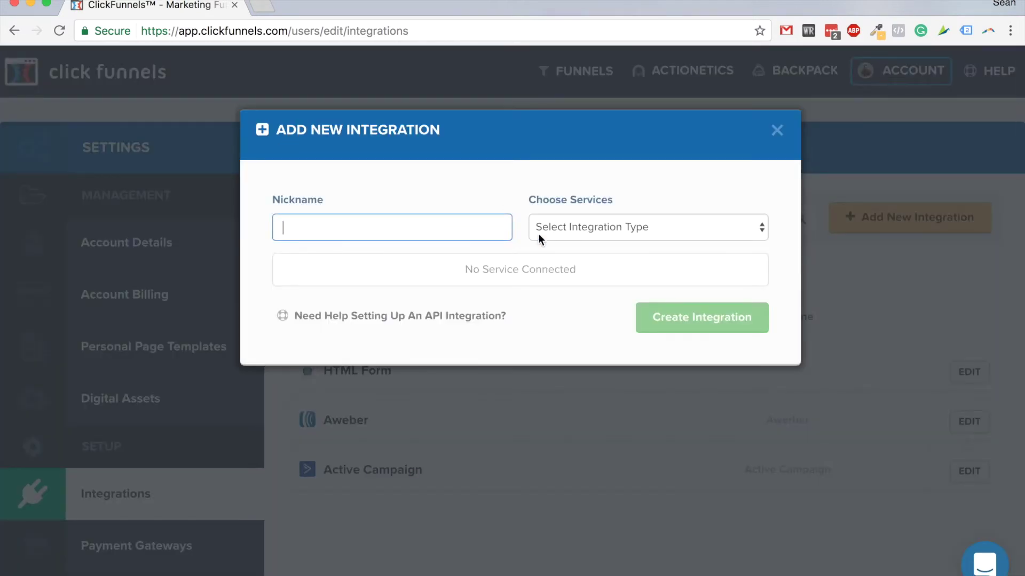
left_click(539, 230)
scroll(614, 294, "down", 5)
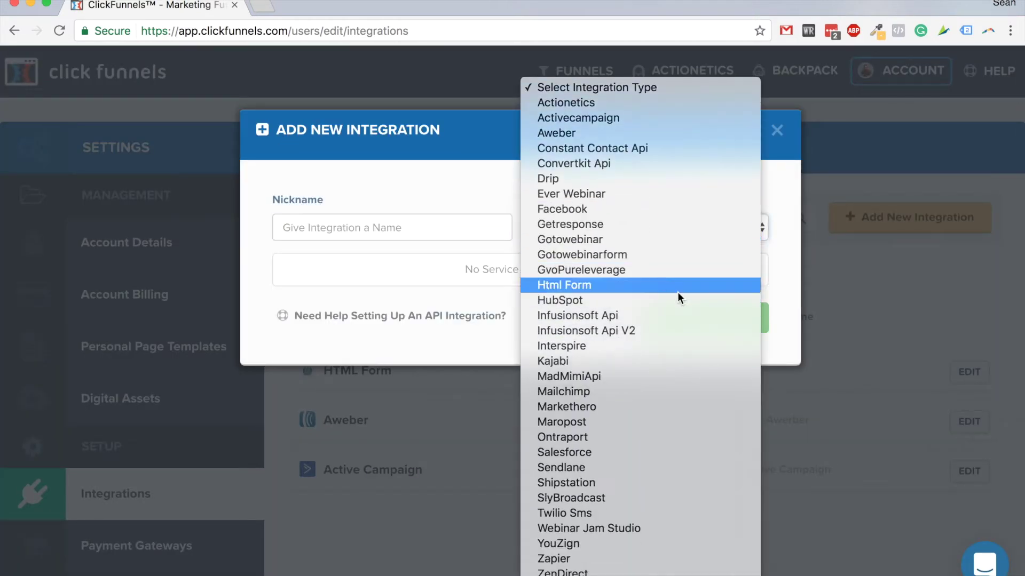
left_click(425, 207)
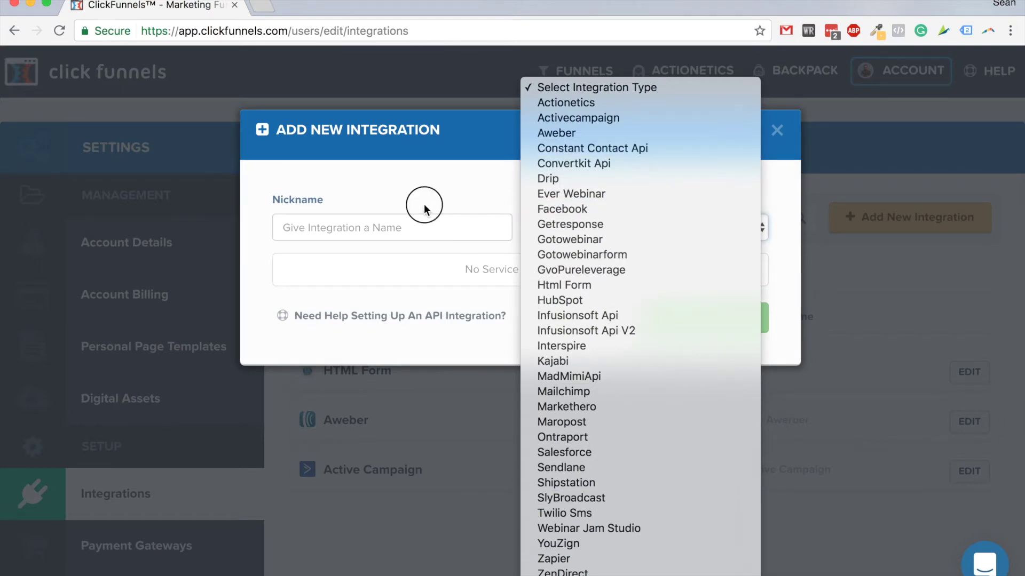
left_click(780, 130)
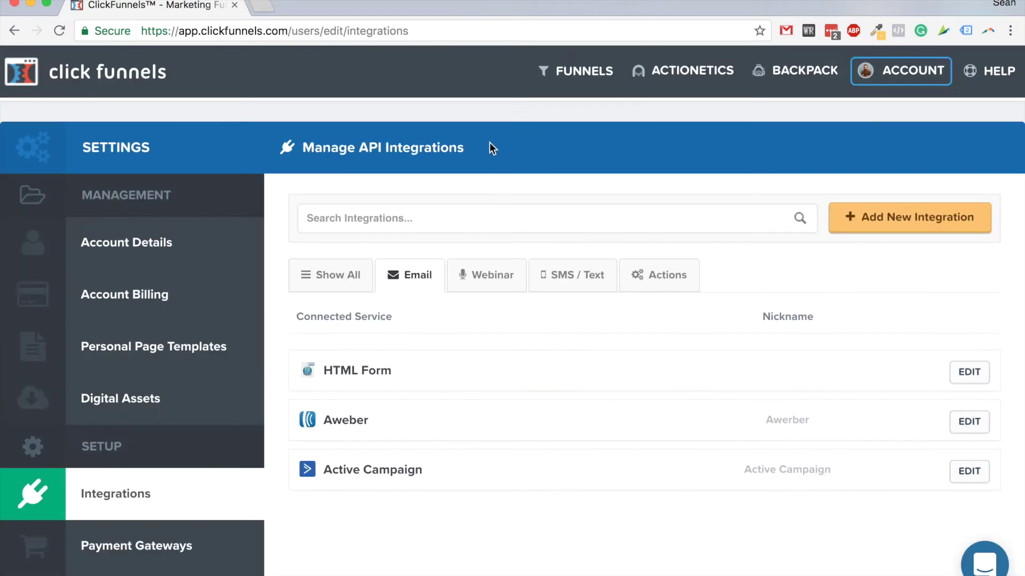
From the funnels overview, build a new Collect Emails funnel named "test 88"
mouse_move(581, 71)
left_click(585, 102)
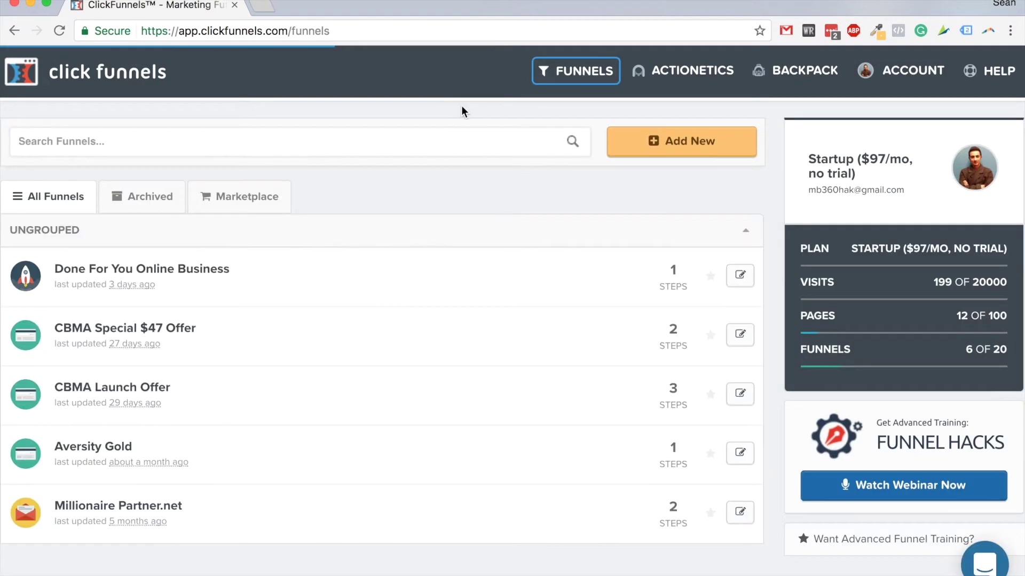
left_click(669, 154)
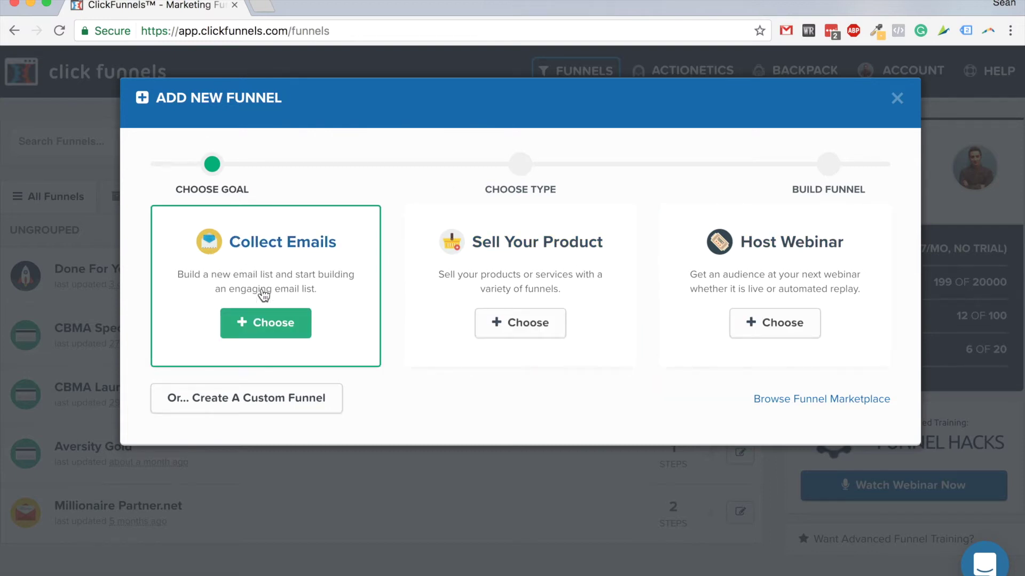
left_click(260, 267)
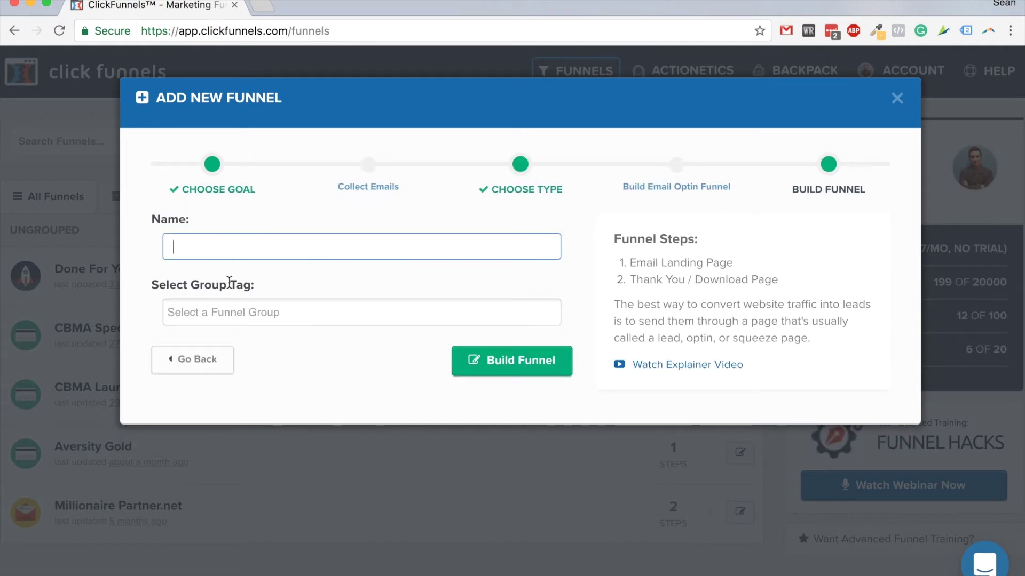
type("test 88")
left_click(549, 363)
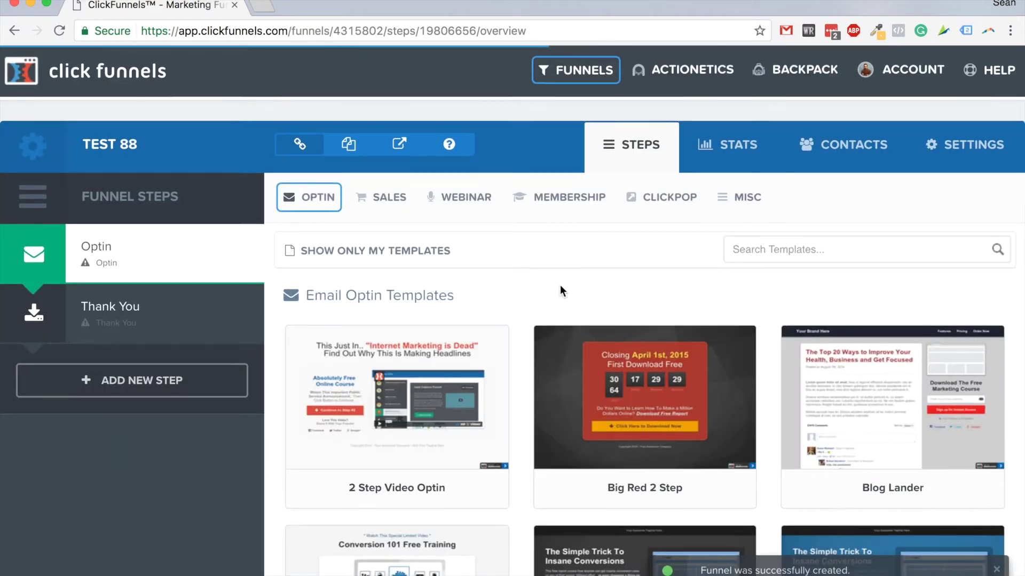
Browse the email optin templates and apply the Big Red 2 Step template to the Optin step
scroll(441, 247, "down", 1)
scroll(441, 247, "down", 1)
scroll(149, 352, "up", 3)
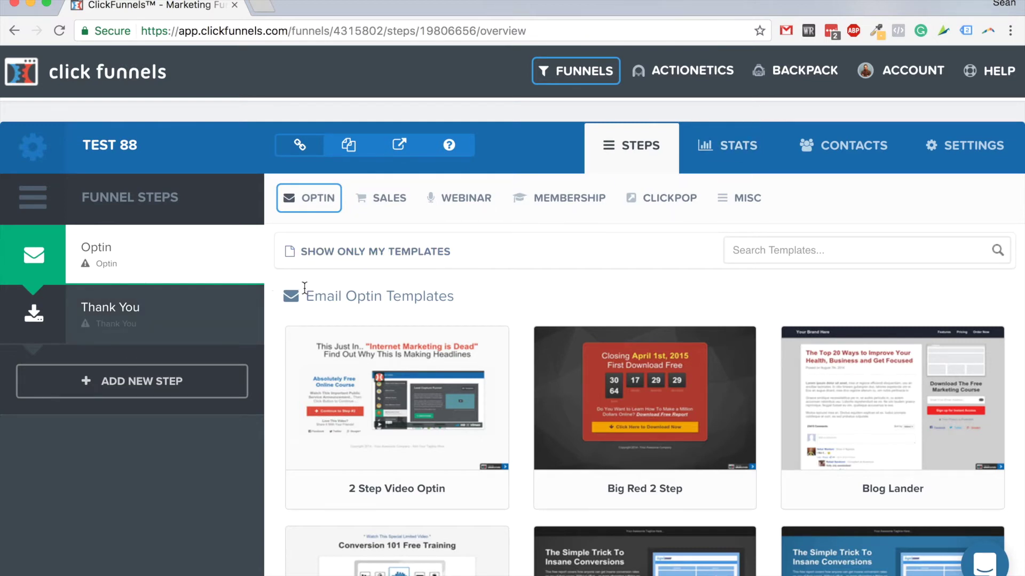
scroll(265, 341, "down", 3)
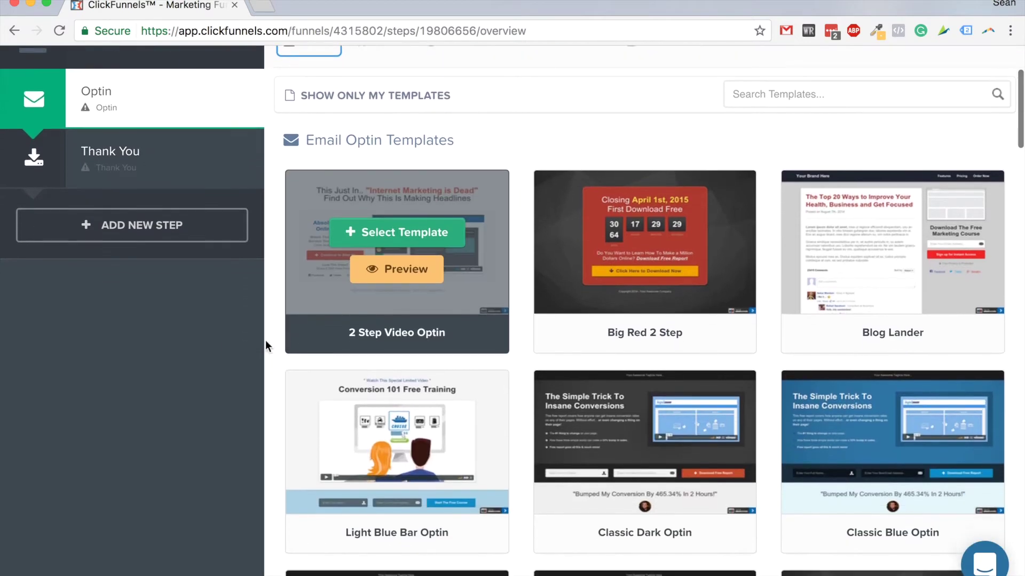
scroll(219, 359, "down", 3)
scroll(219, 358, "up", 6)
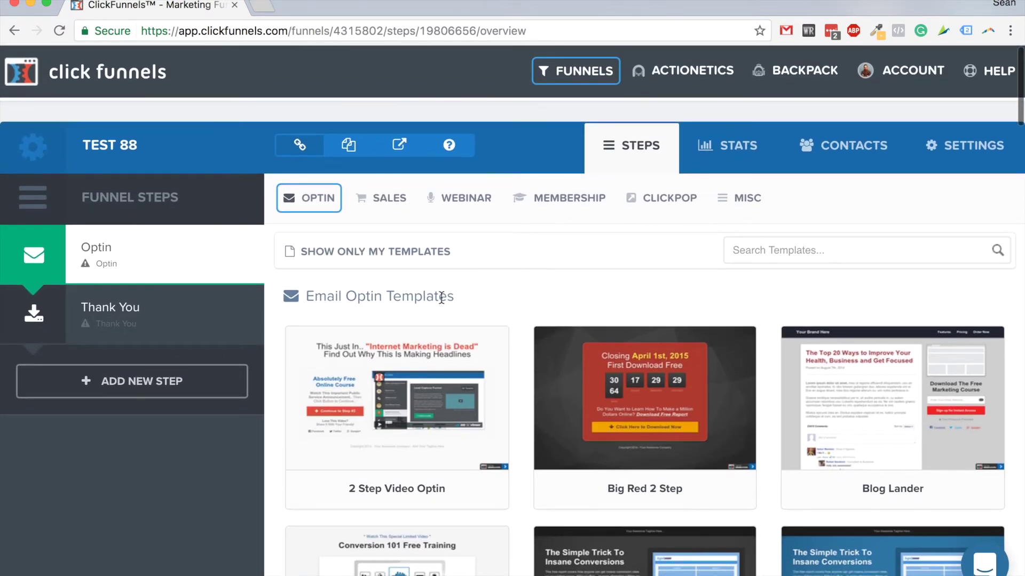
left_click_drag(307, 299, 491, 305)
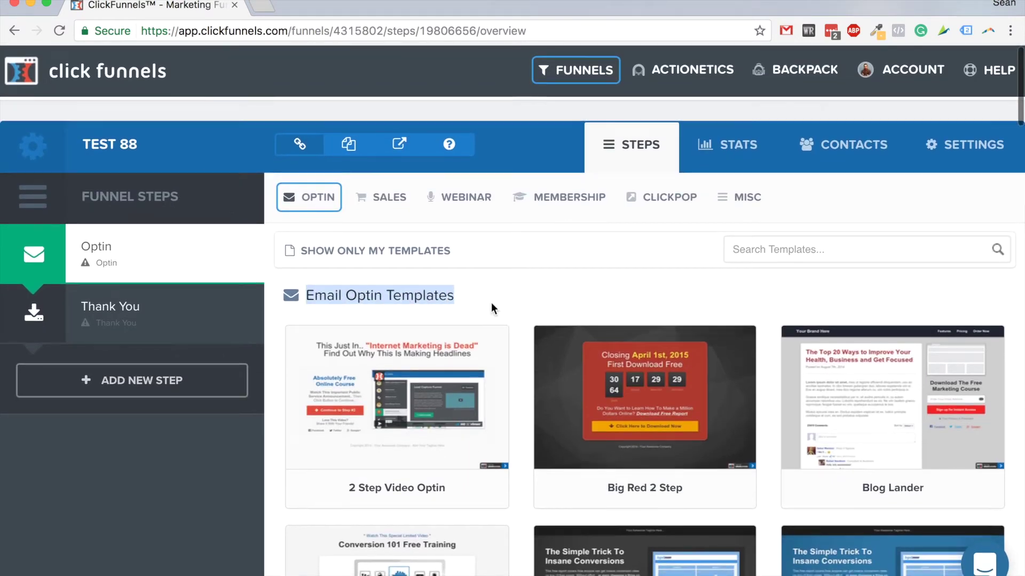
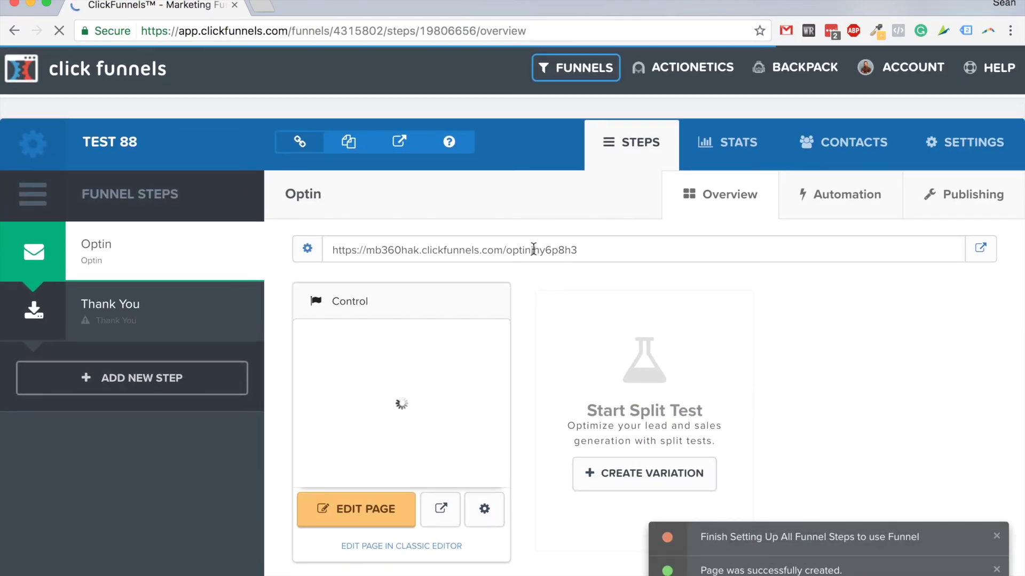
Examine the Optin step's overview, including its page URL, control page preview and split test option
left_click(525, 251)
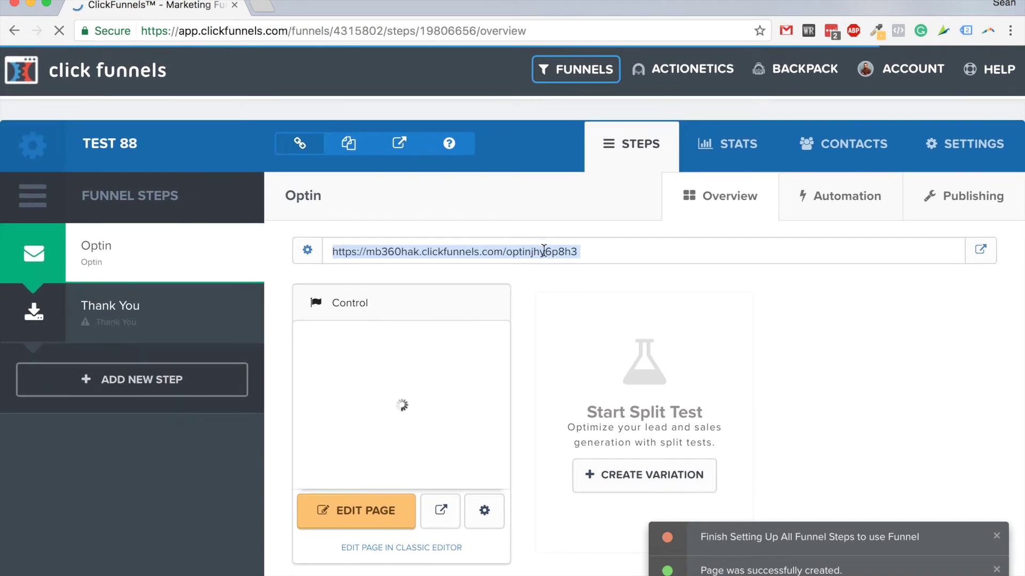
scroll(627, 419, "down", 3)
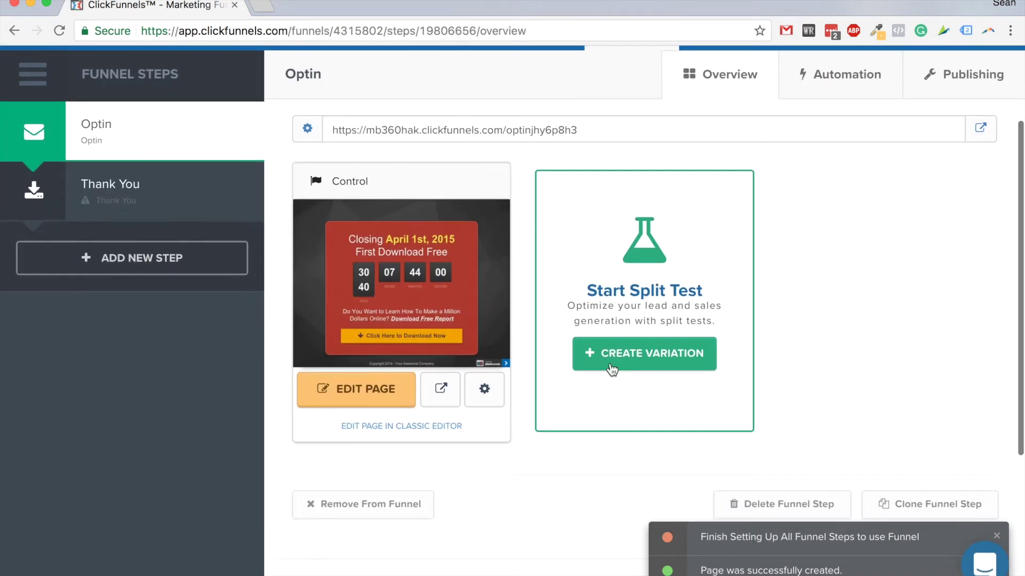
scroll(521, 303, "up", 3)
scroll(517, 303, "down", 3)
scroll(517, 303, "up", 2)
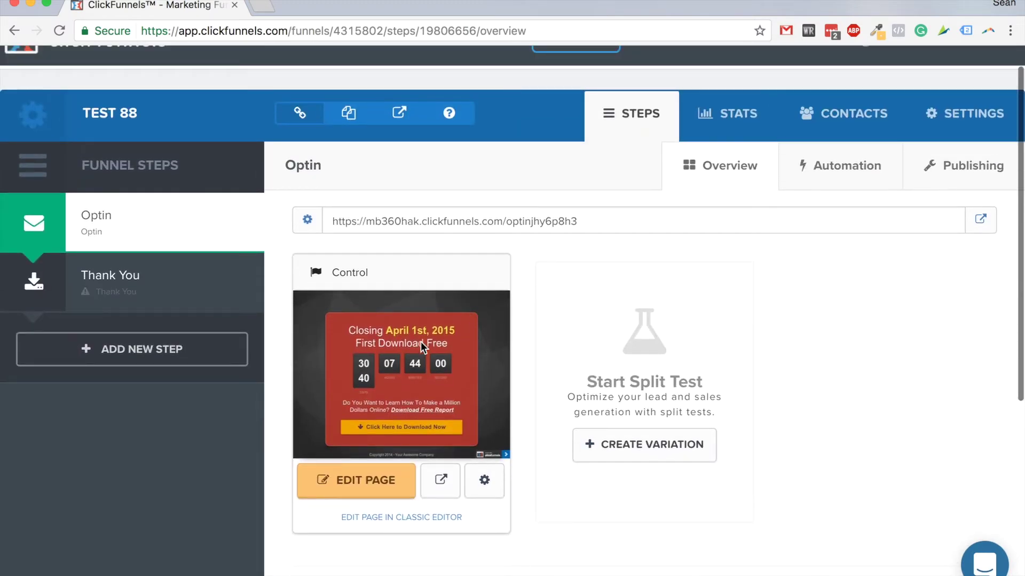
scroll(512, 336, "down", 2)
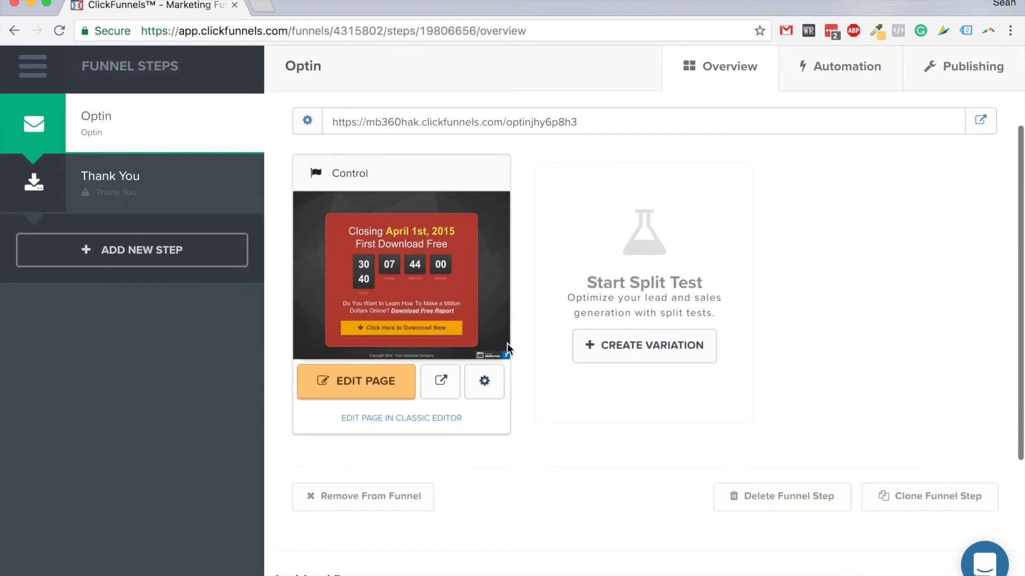
scroll(559, 331, "up", 2)
triple_click(425, 253)
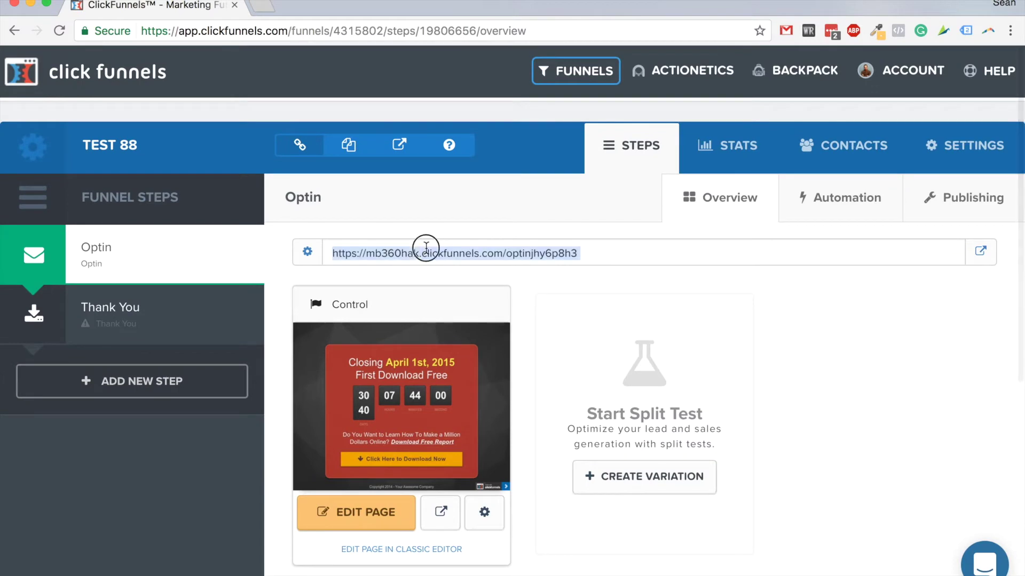
left_click(523, 307)
scroll(524, 326, "down", 2)
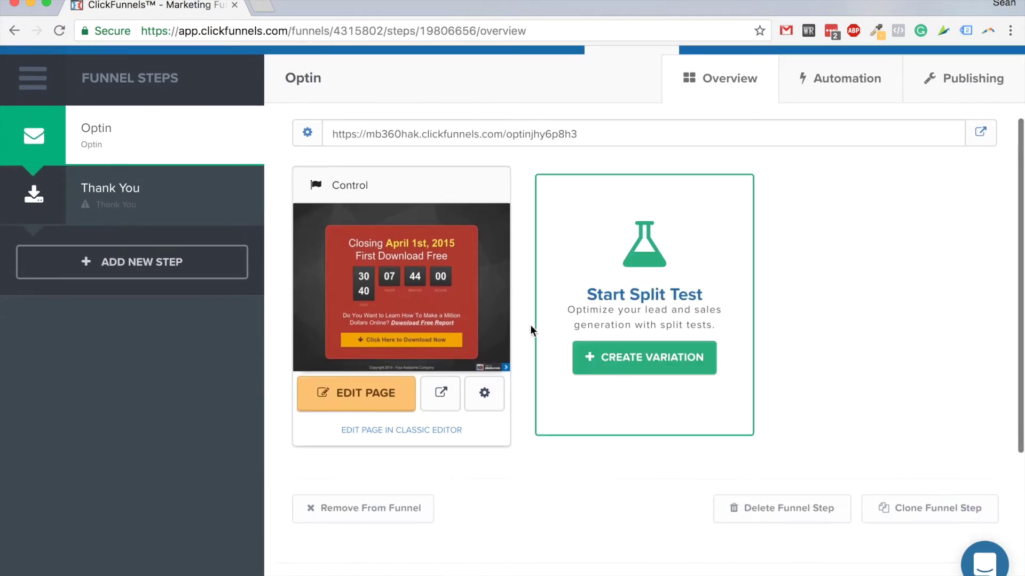
scroll(641, 350, "up", 2)
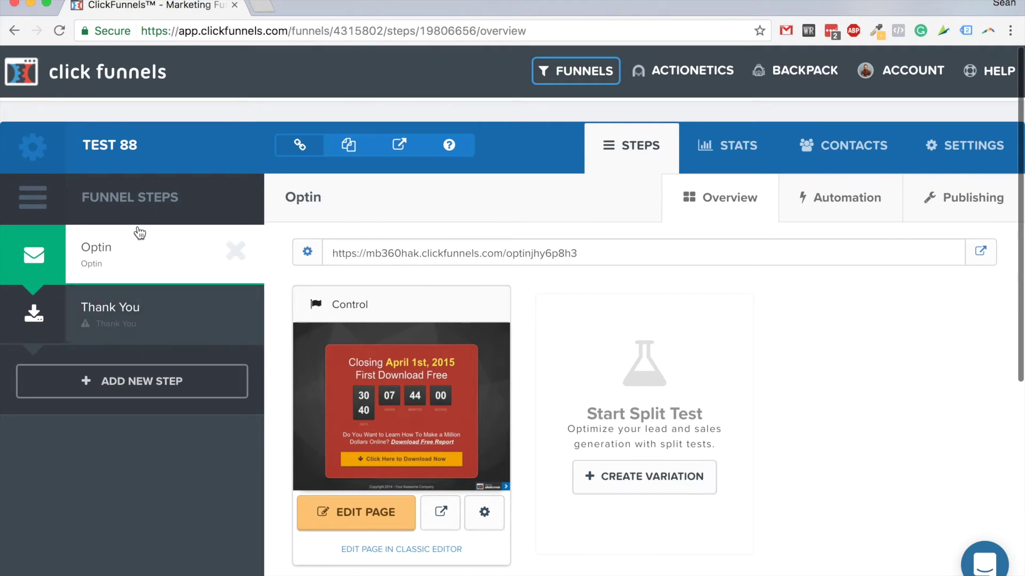
Preview the Optin control page in its own browser tab, look over its headline, and close the preview
scroll(664, 354, "down", 2)
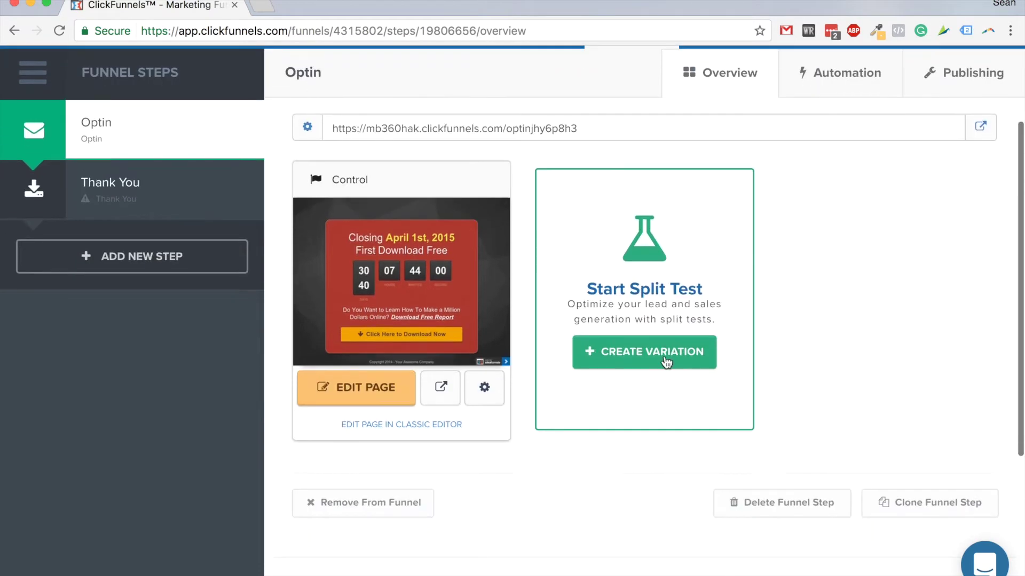
left_click(440, 387)
left_click(198, 8)
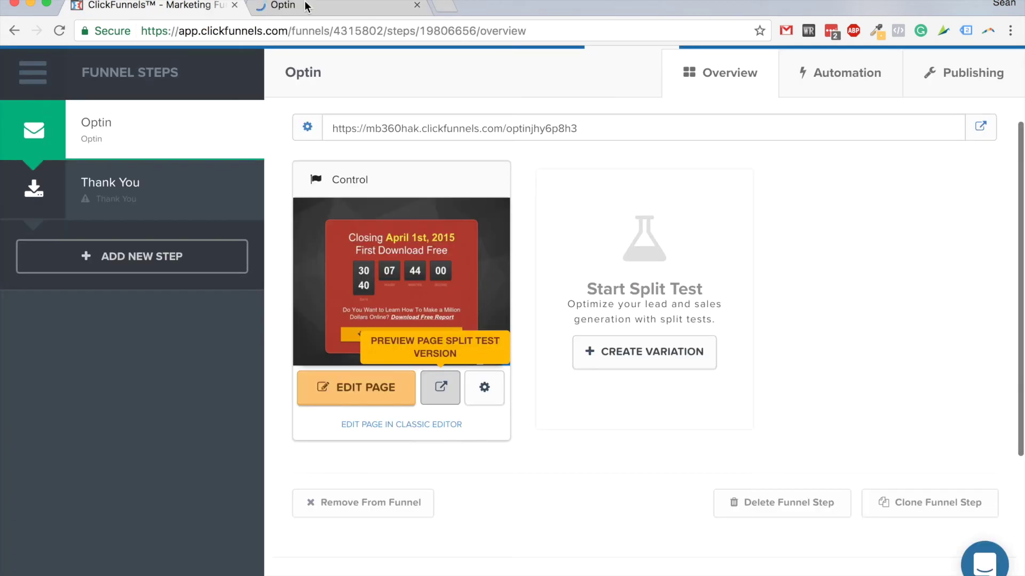
left_click(299, 6)
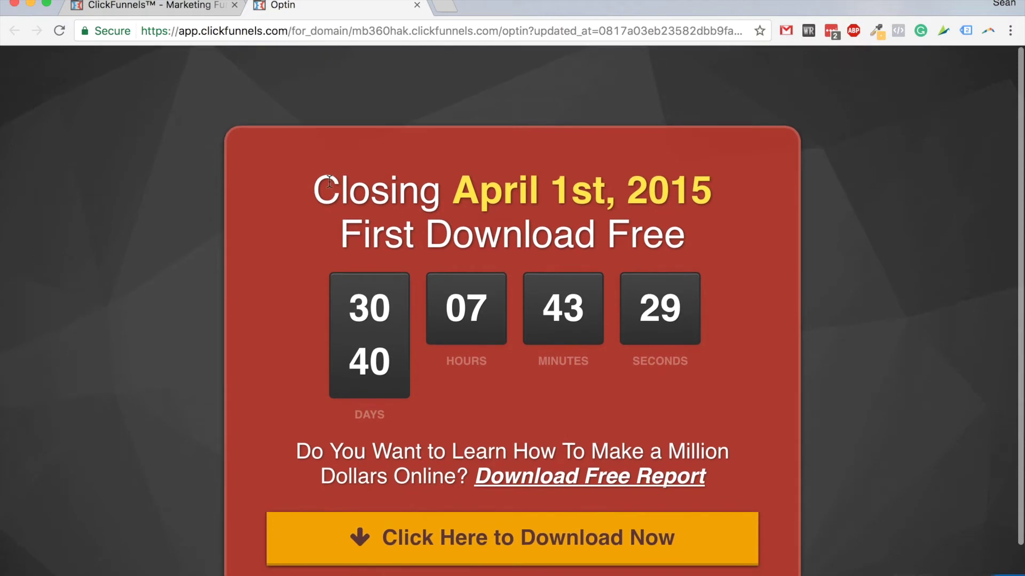
left_click_drag(329, 193, 703, 244)
triple_click(690, 234)
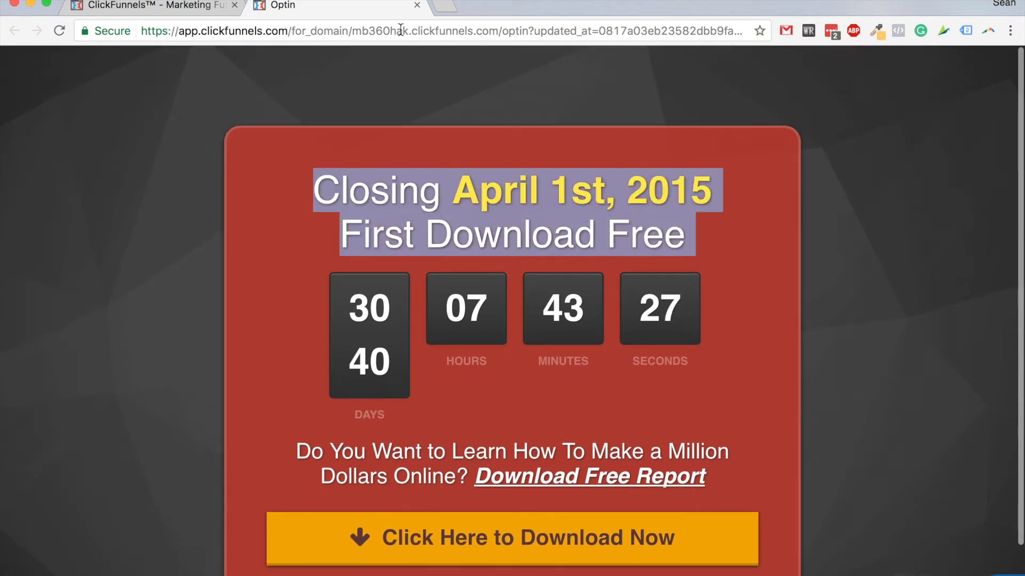
left_click(416, 5)
Start a split test variation from a template and browse the optin templates without creating the page
left_click(656, 362)
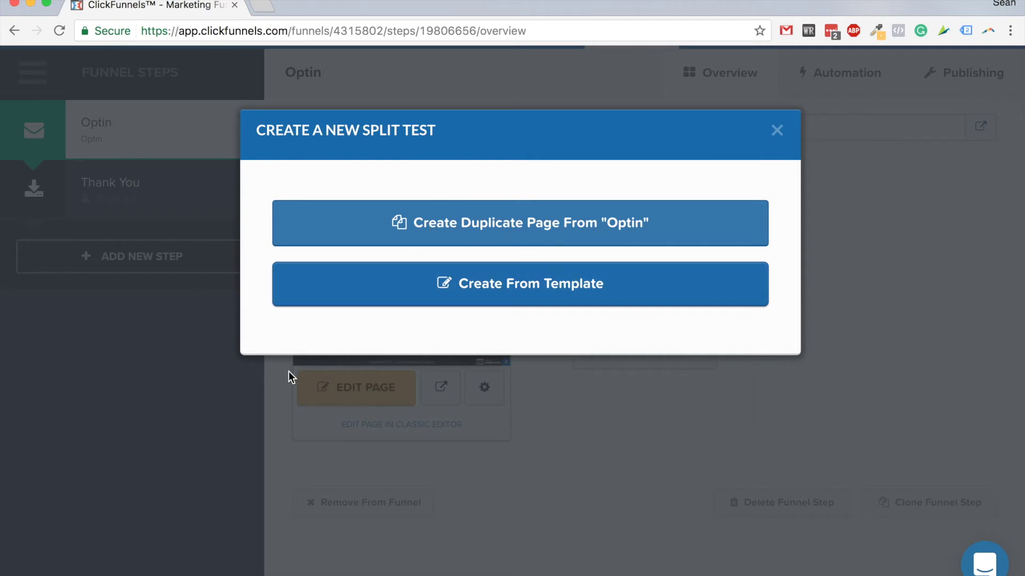
left_click(499, 292)
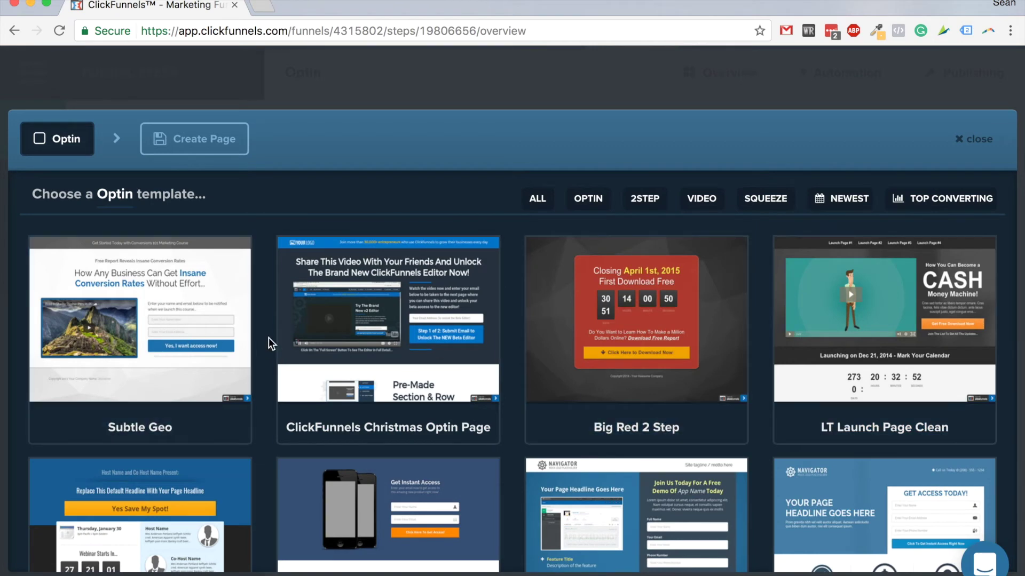
scroll(270, 342, "down", 7)
scroll(713, 249, "up", 4)
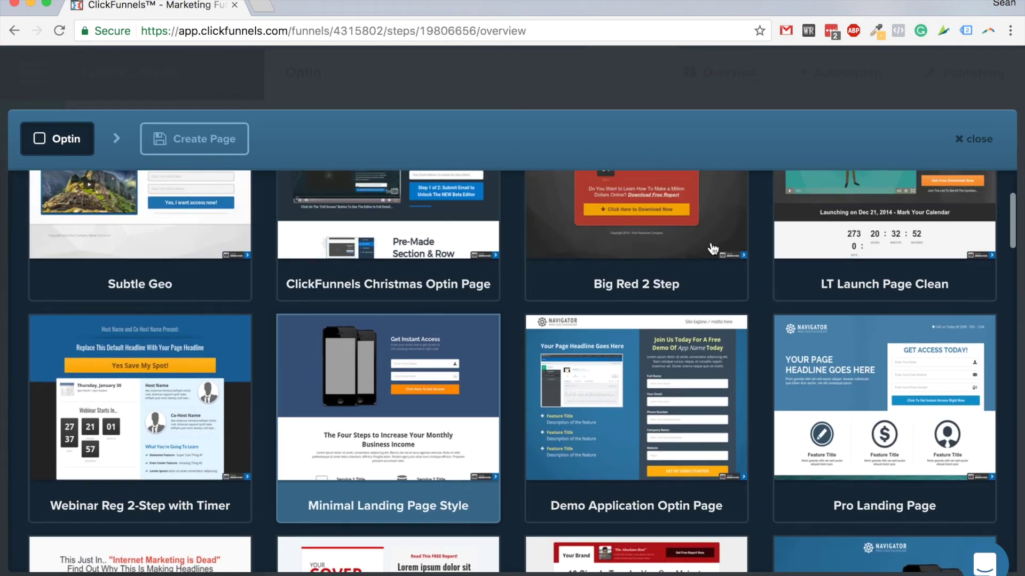
scroll(713, 250, "up", 1)
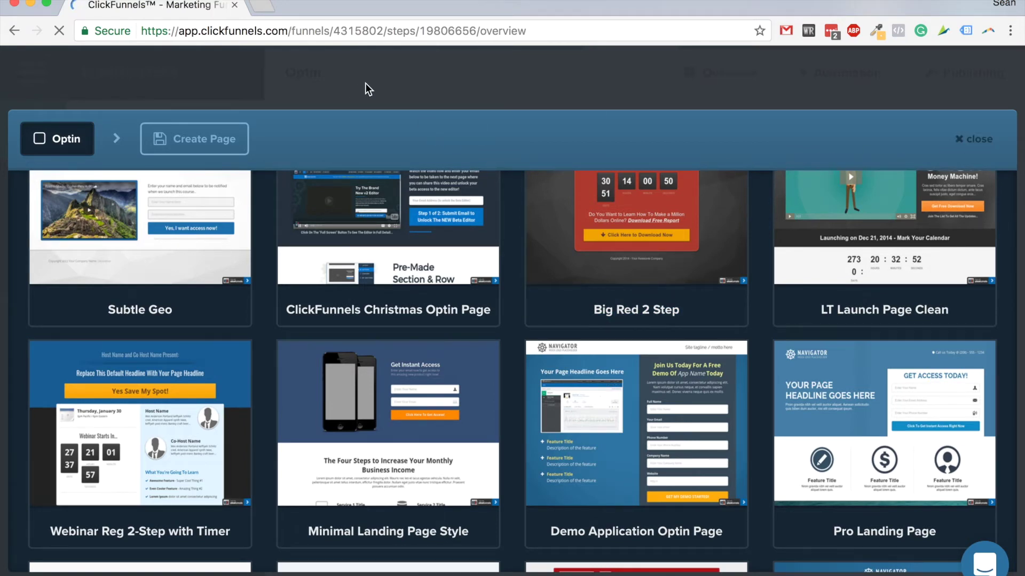
Return to the Optin step's overview and open its control page in the page editor
scroll(497, 246, "down", 2)
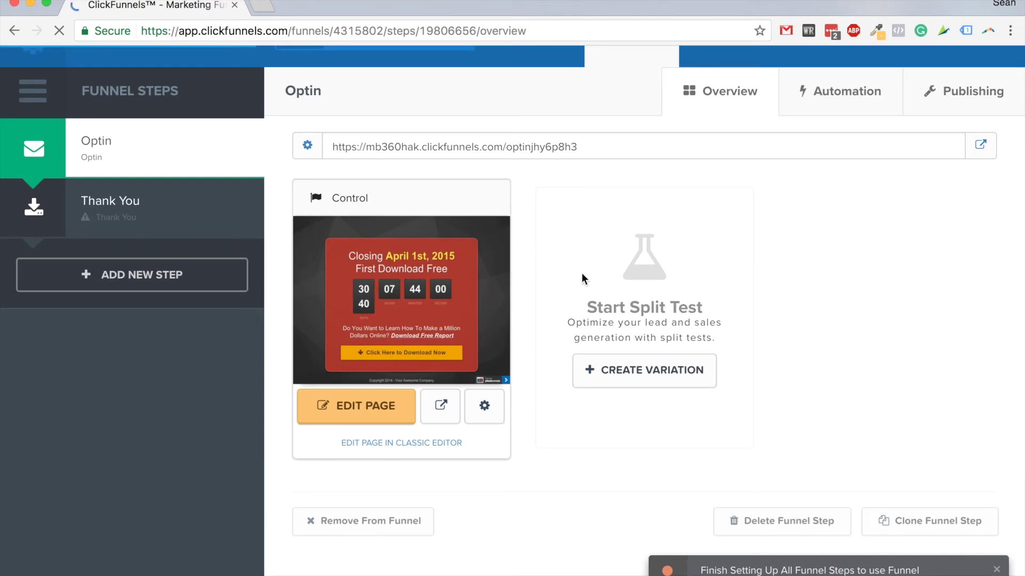
scroll(528, 334, "down", 2)
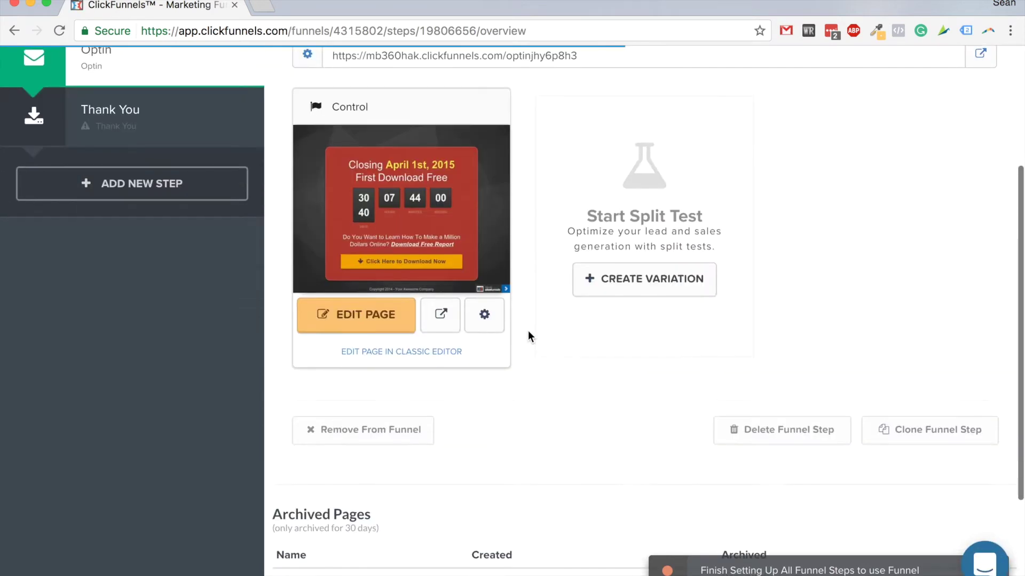
scroll(555, 341, "down", 2)
scroll(565, 332, "up", 4)
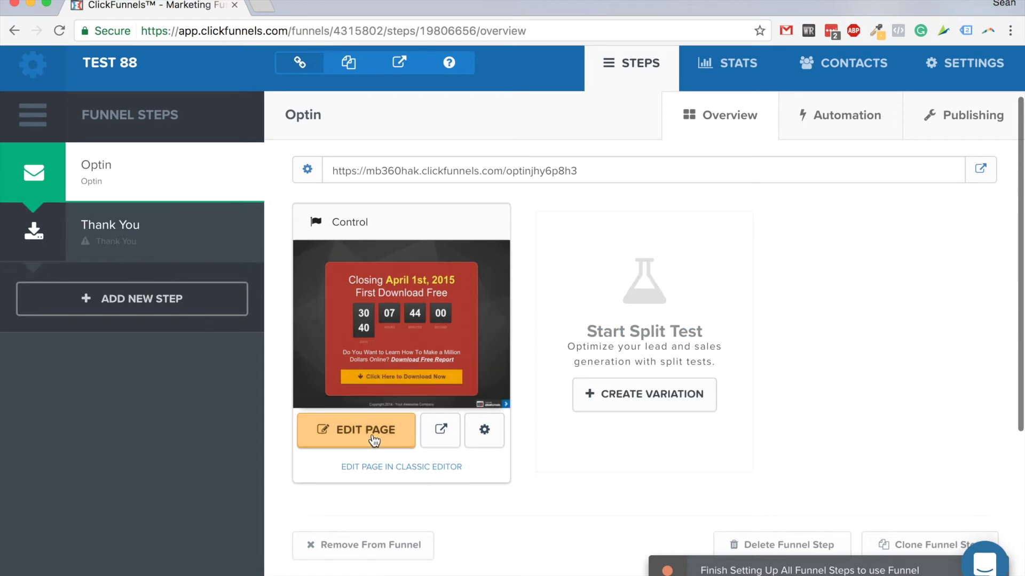
left_click(342, 433)
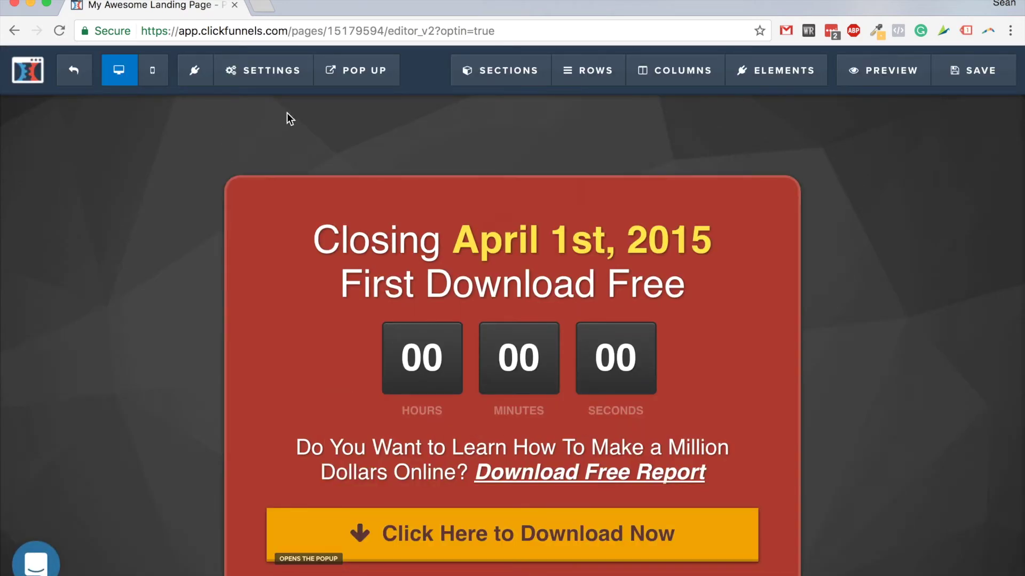
In the page's email integration settings, choose the Awerber (Aweber) integration with the Integrate Existing Form action
mouse_move(241, 75)
mouse_move(275, 77)
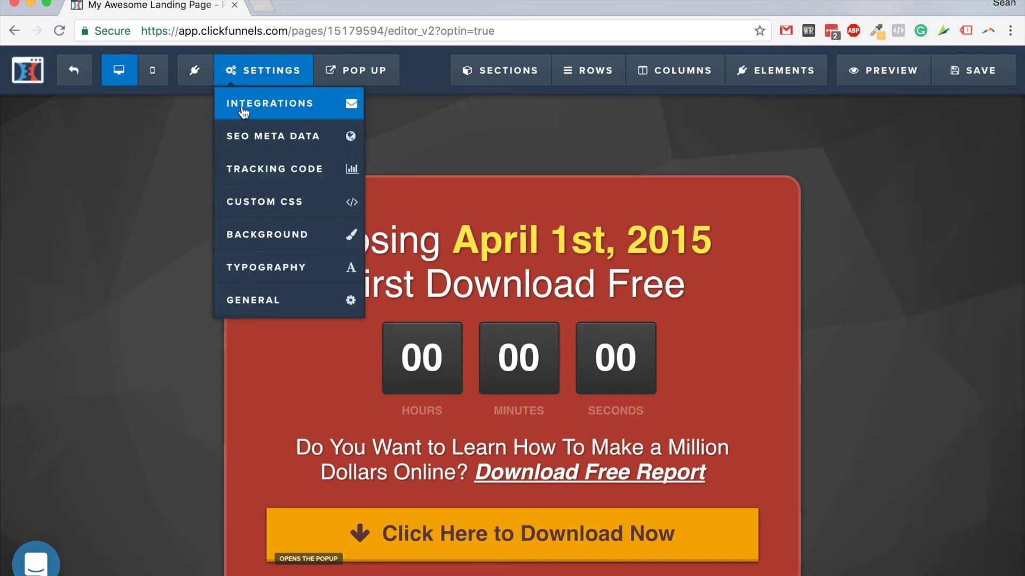
left_click(243, 107)
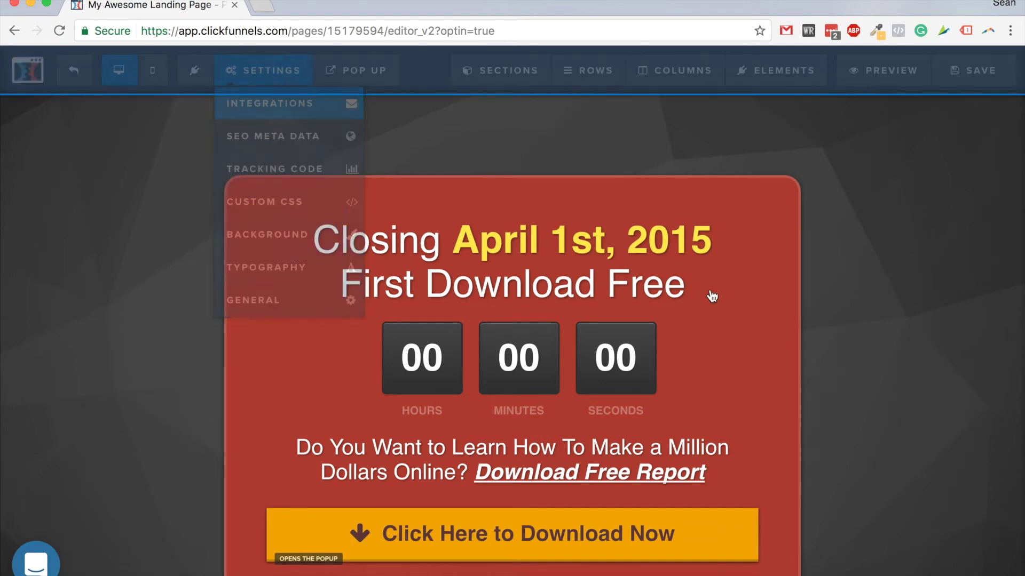
left_click(889, 302)
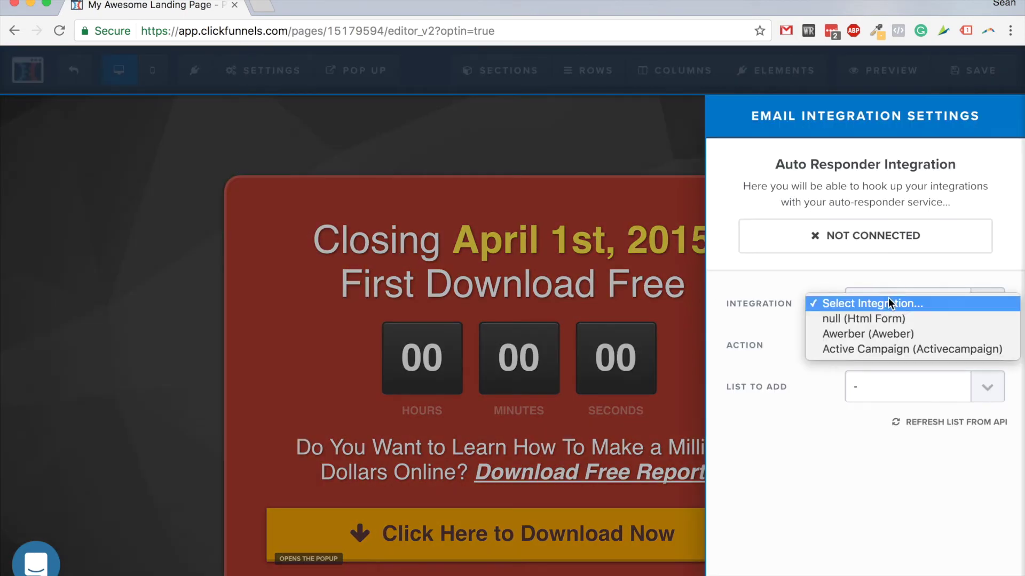
left_click(860, 338)
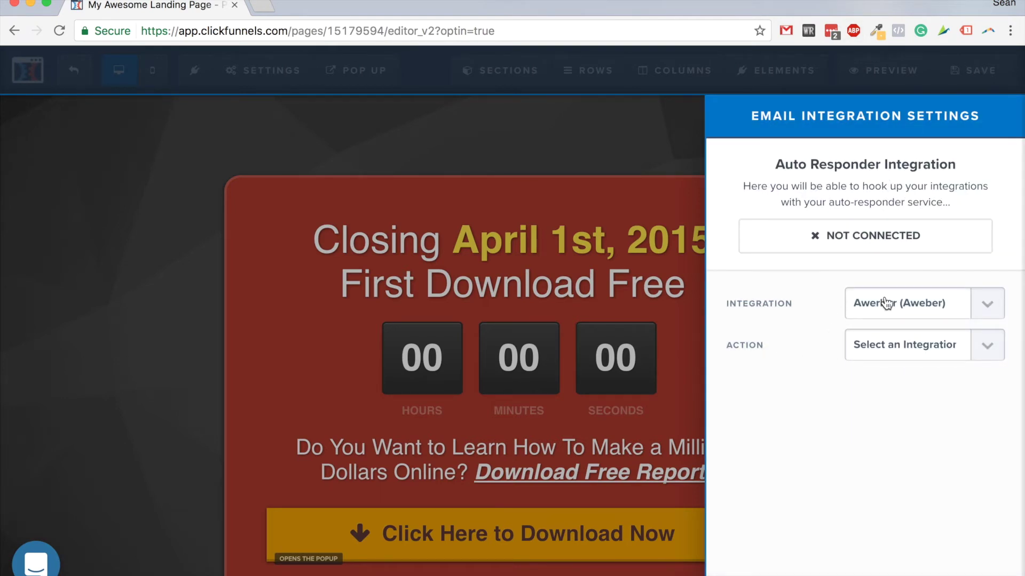
left_click(906, 342)
left_click(851, 346)
Set the autoresponder list to DFY Affiliate Business Buyers and close the integration settings
left_click(881, 385)
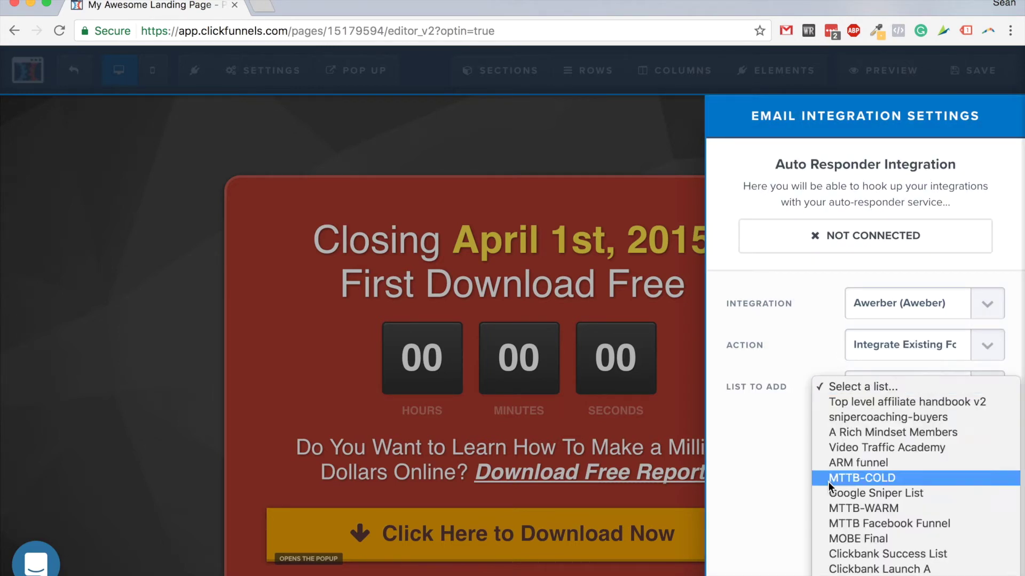
scroll(881, 470, "down", 10)
scroll(878, 447, "down", 3)
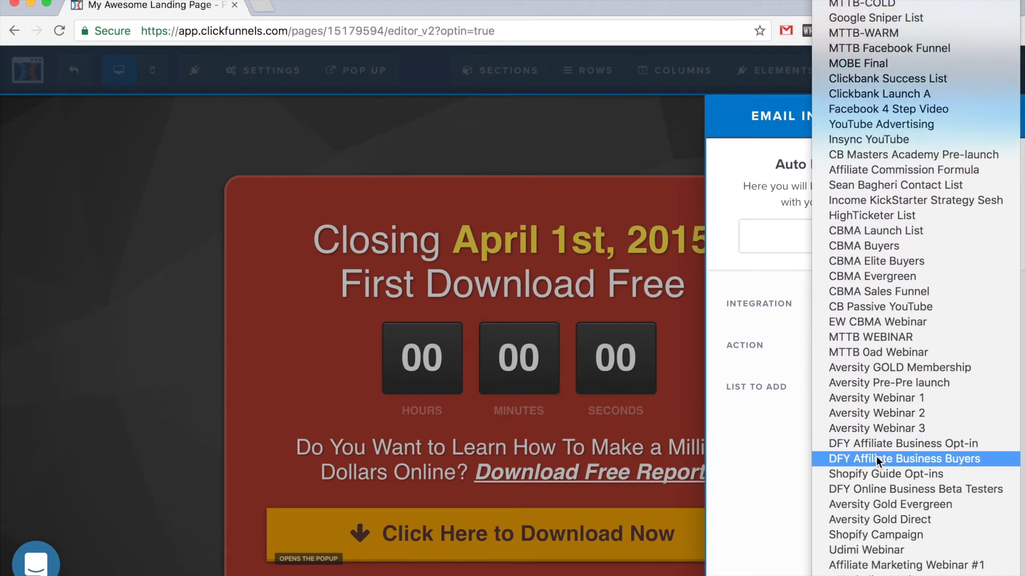
left_click(875, 457)
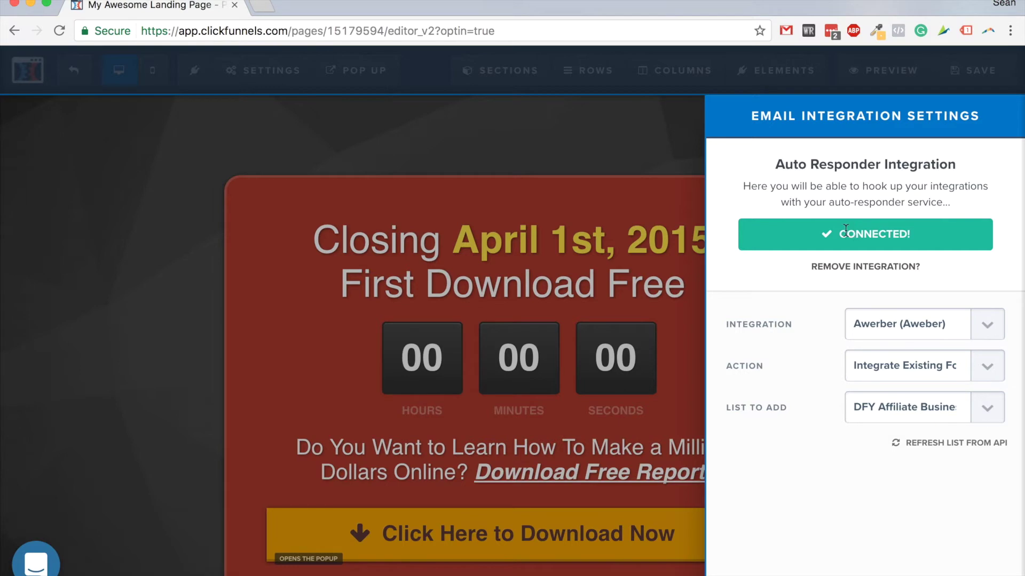
left_click(126, 266)
Set the page's SEO title to "kjasdkjajksdjasdk" and its description to "description for your awesome landing asd"
left_click(302, 71)
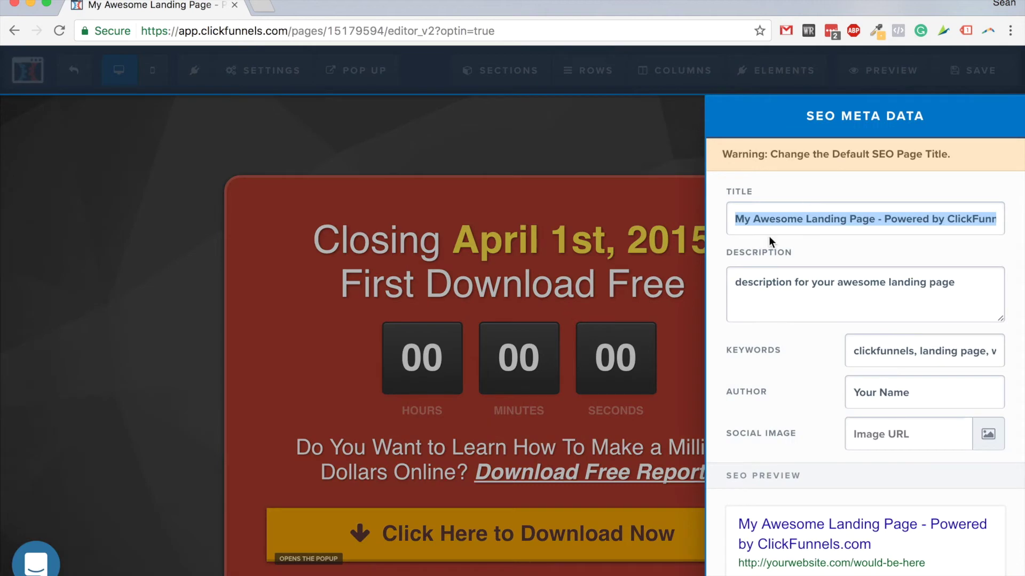
type("kjasdkjajksdj")
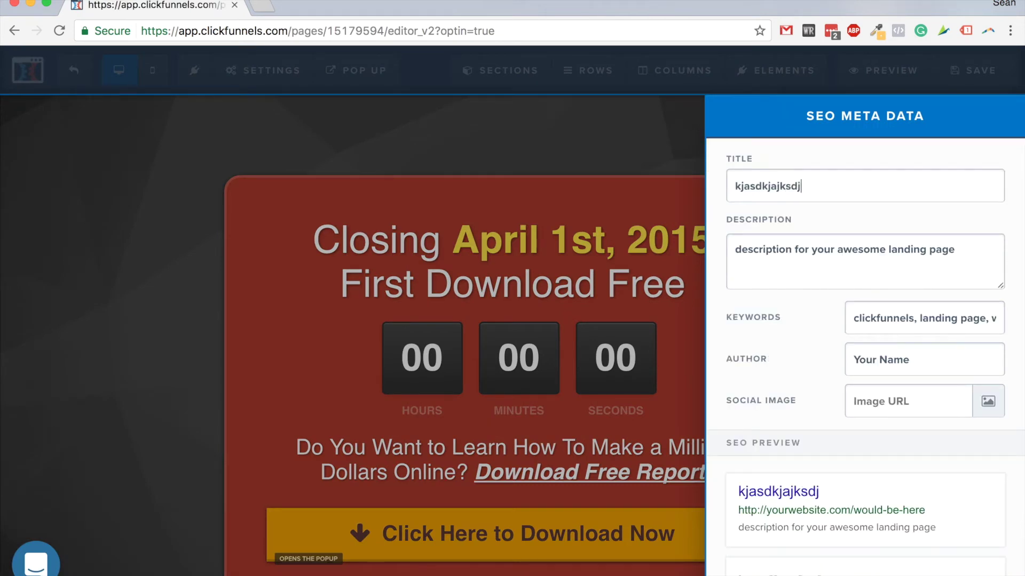
type("asdk")
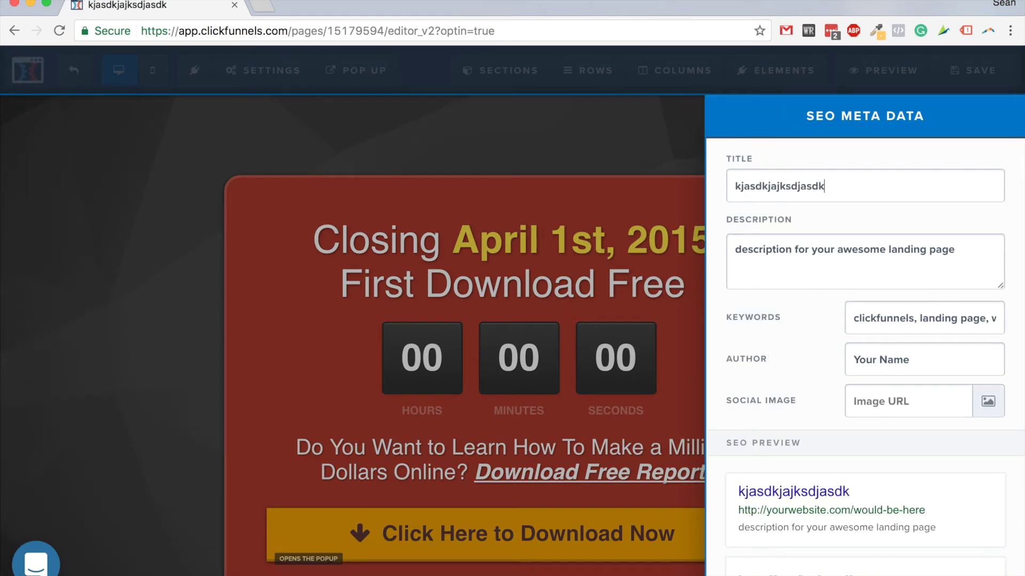
double_click(927, 267)
type("asd")
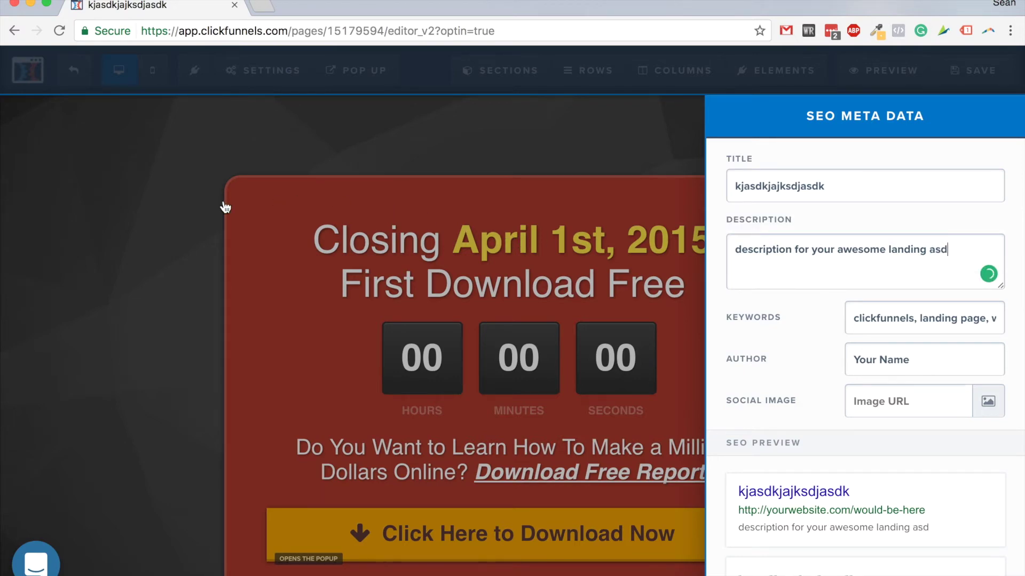
left_click(159, 204)
Examine the landing page layout, including the editable headline text and the section and row controls
scroll(447, 247, "down", 2)
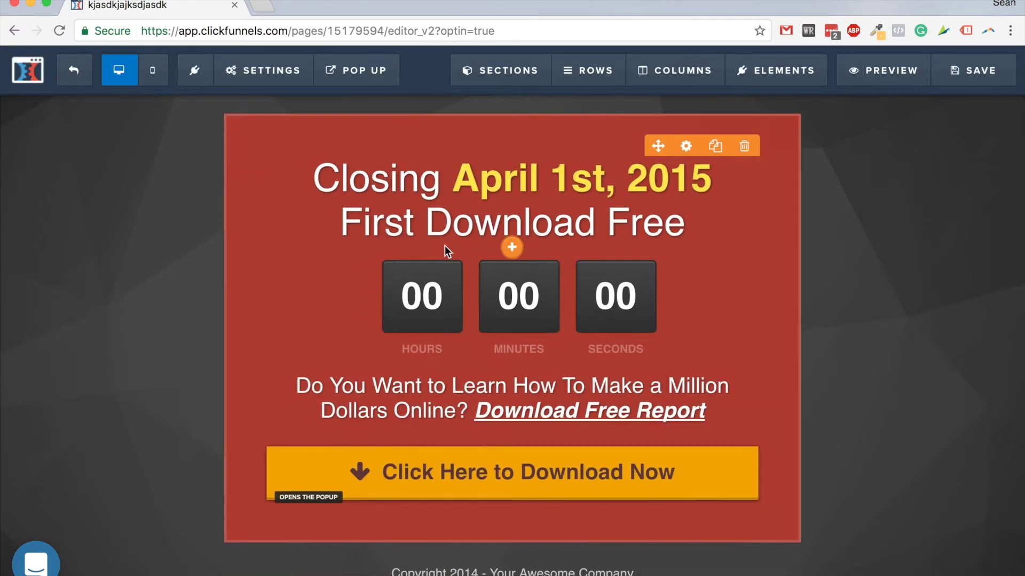
scroll(459, 284, "up", 2)
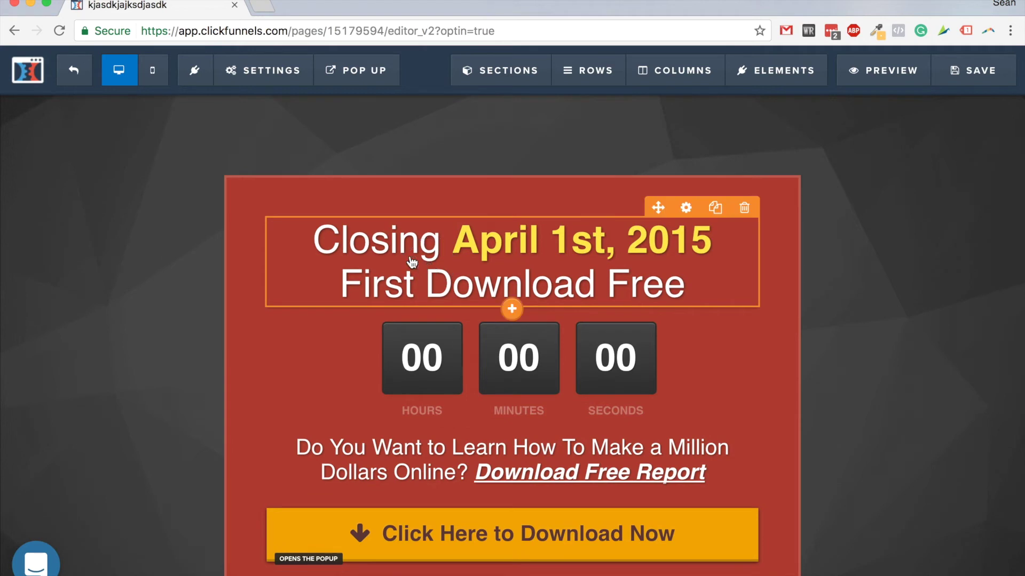
left_click(442, 238)
left_click_drag(442, 239, 712, 240)
left_click_drag(684, 283, 183, 309)
left_click(392, 305)
scroll(400, 302, "down", 2)
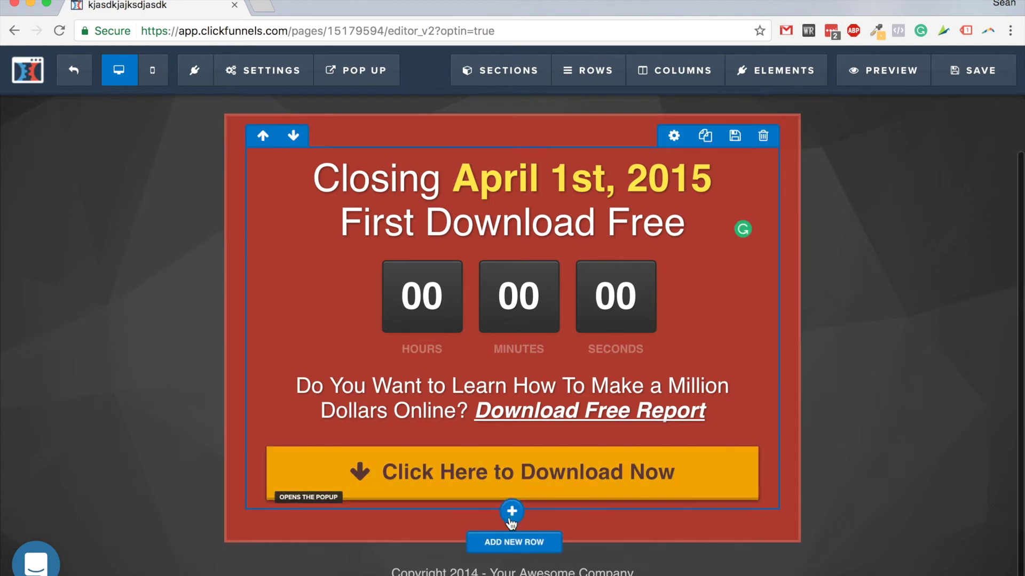
scroll(147, 241, "up", 2)
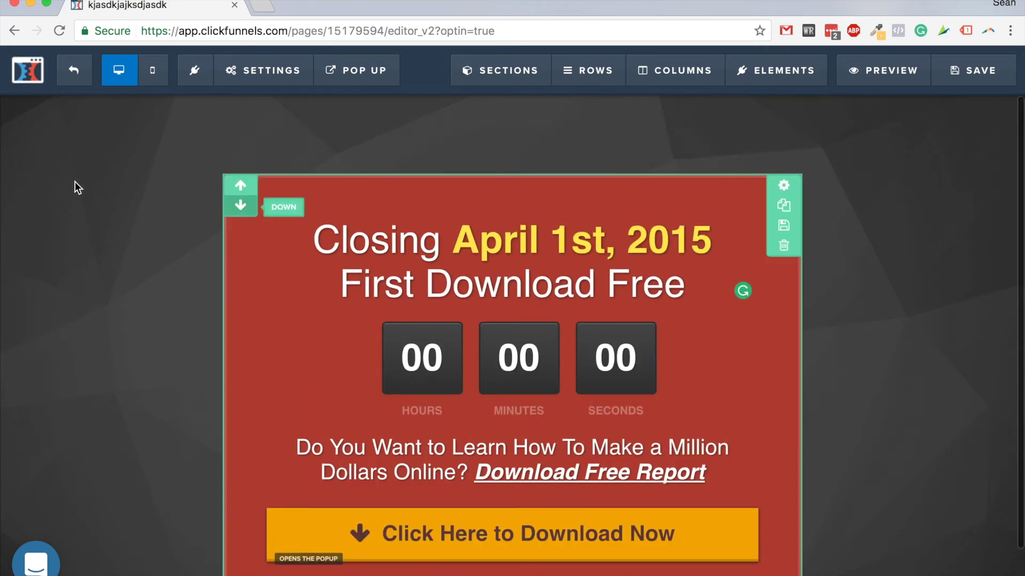
Add a Sub-Headline element below the "Click Here to Download Now" button
scroll(129, 206, "down", 2)
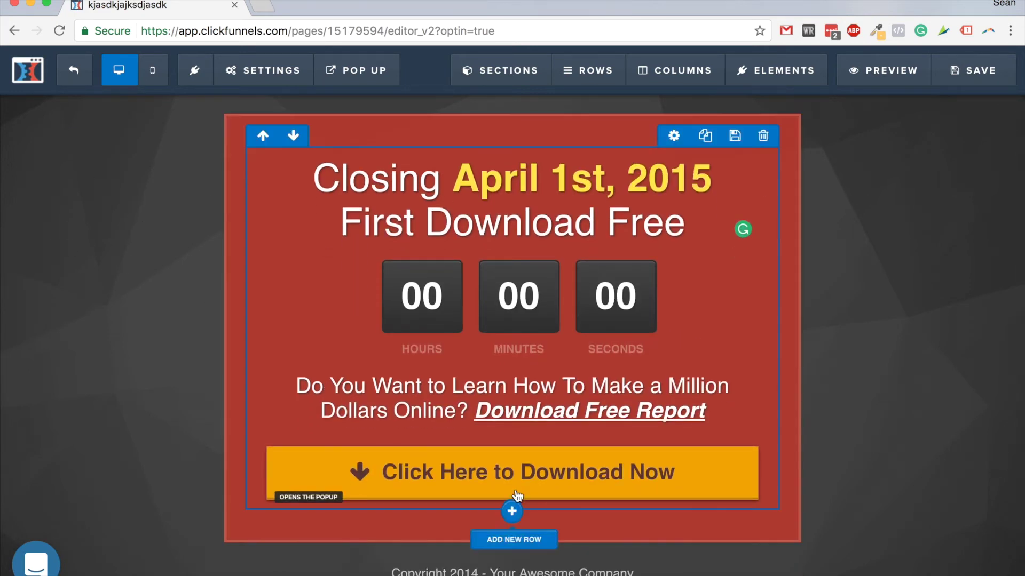
left_click(511, 506)
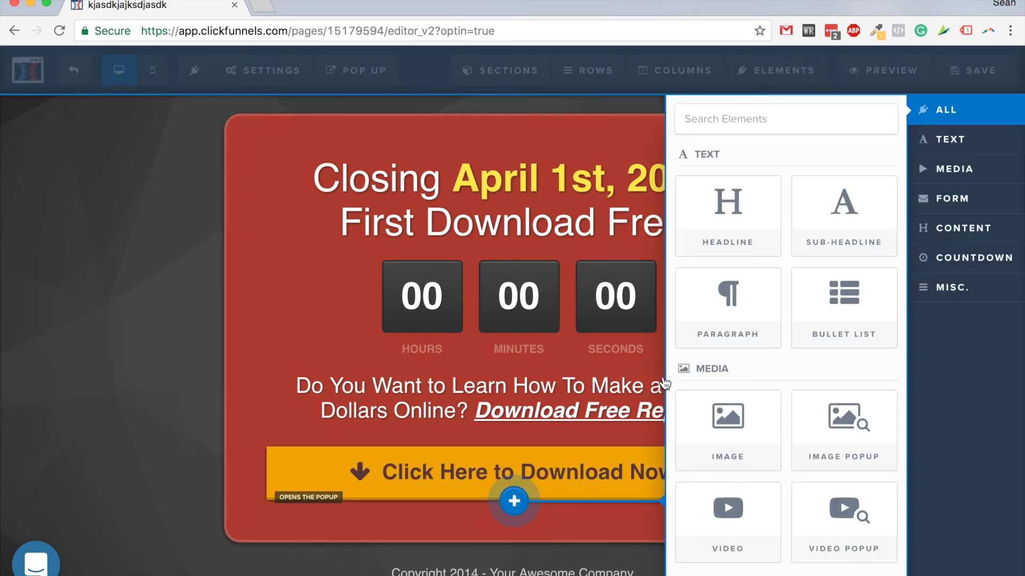
left_click(843, 216)
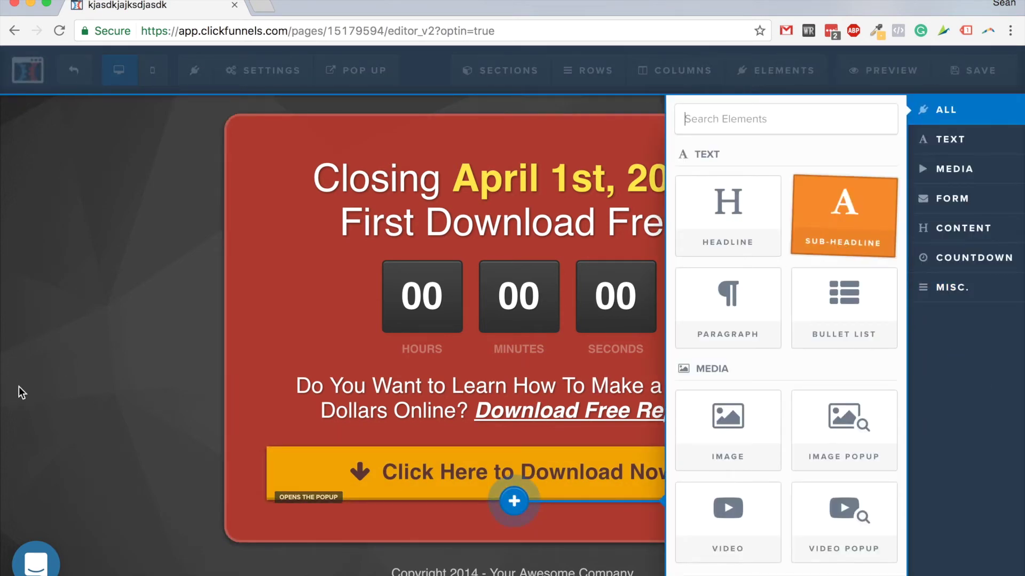
scroll(144, 411, "down", 1)
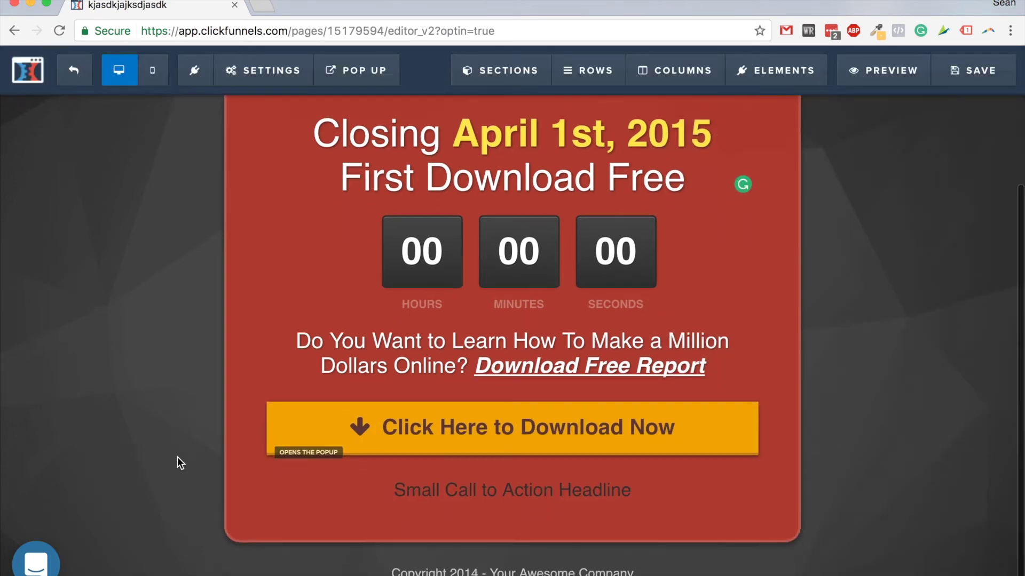
Set the text color of the "Small Call to Action Headline" sub-headline to rgba(0, 0, 0, 0)
double_click(460, 490)
left_click_drag(395, 490, 634, 497)
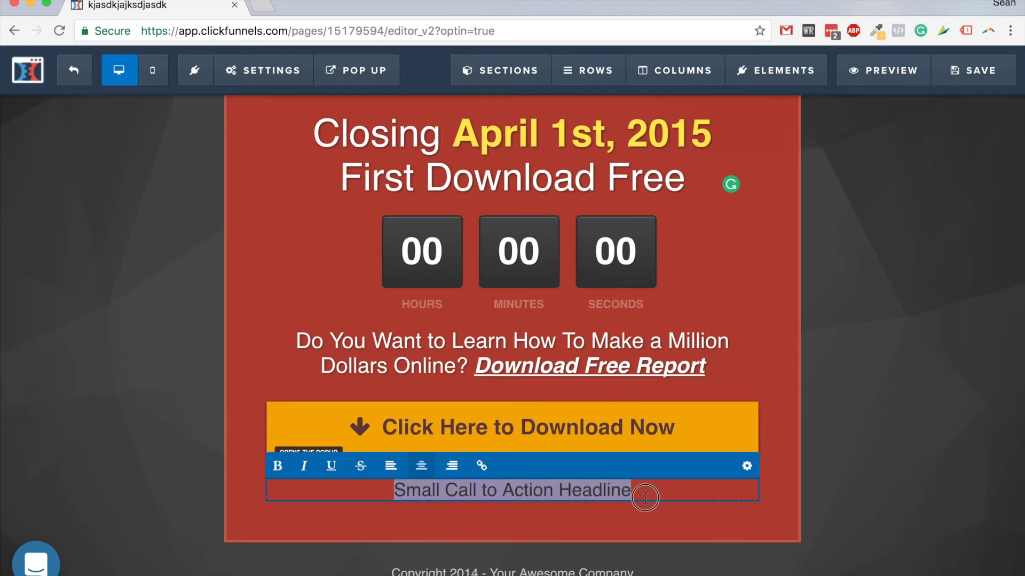
left_click(746, 468)
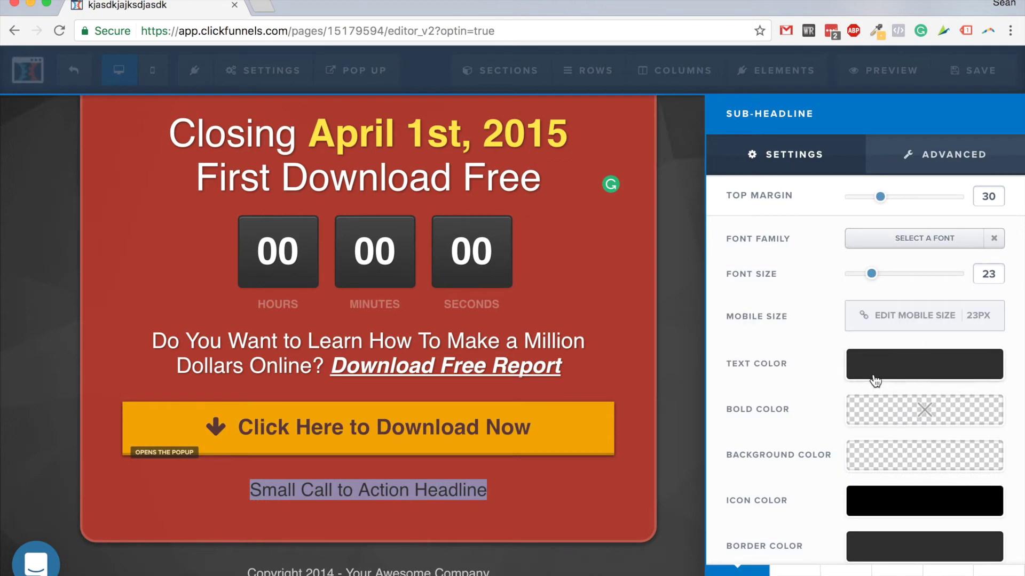
left_click(875, 373)
left_click(790, 494)
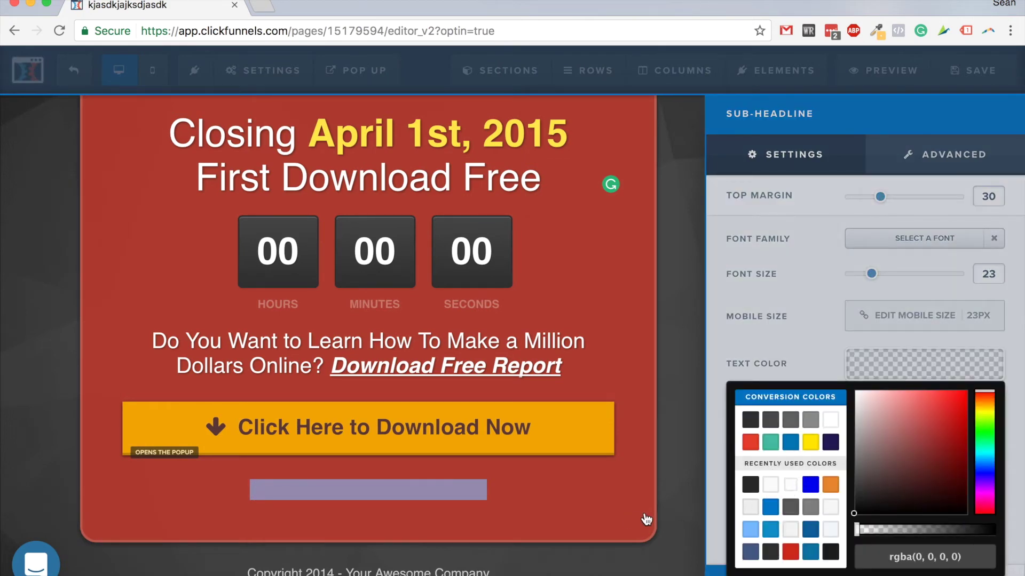
left_click(666, 497)
left_click(430, 493)
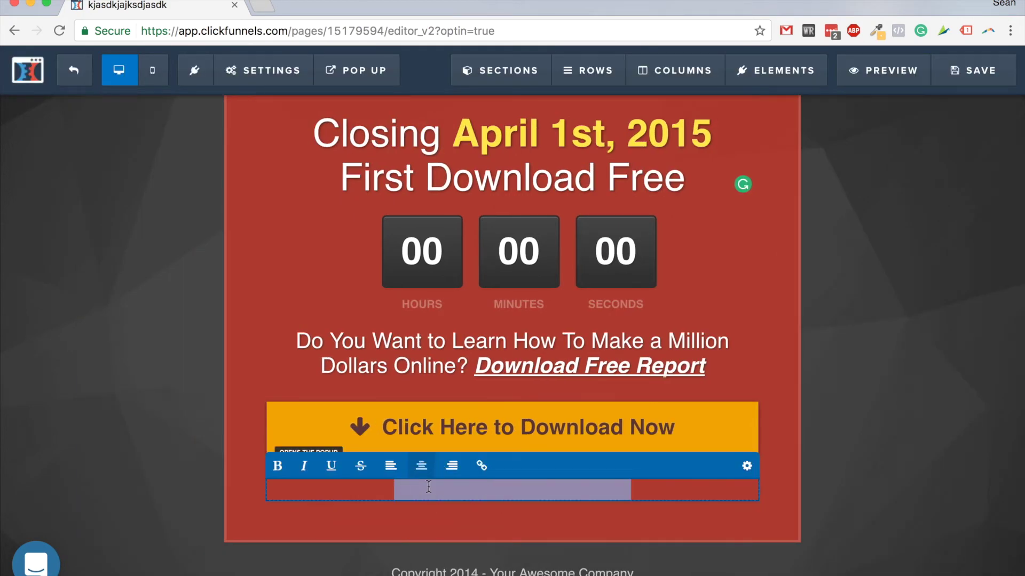
Set the text color of the "Small Call to Action Headline" sub-headline to white, #ffffff
left_click(746, 467)
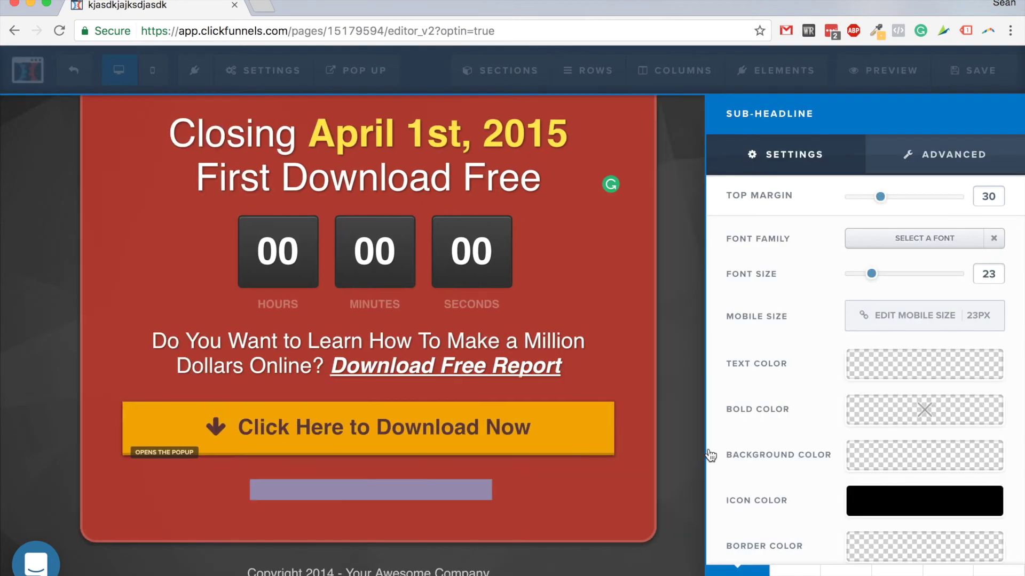
left_click(901, 358)
left_click(831, 420)
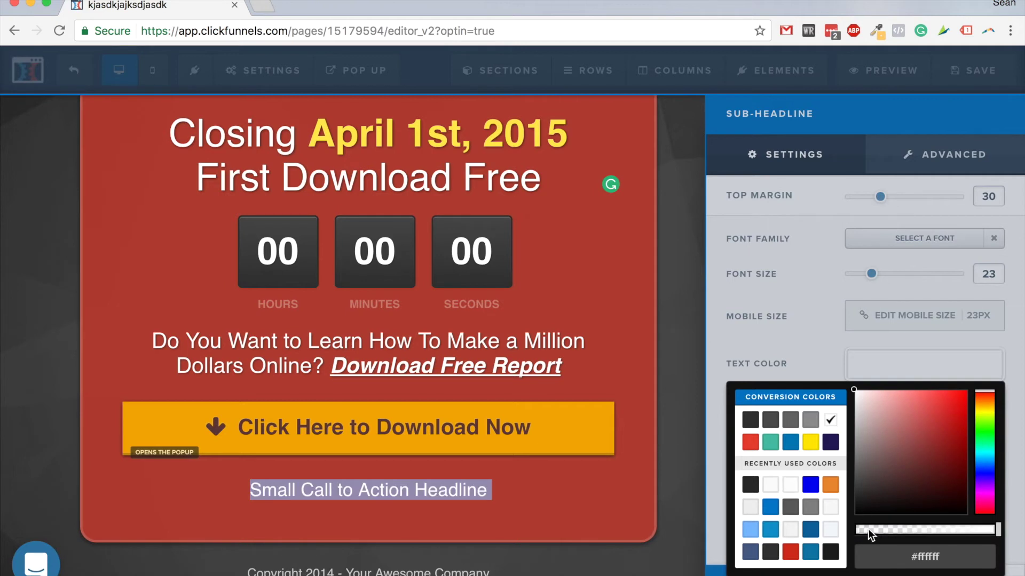
left_click_drag(950, 458, 968, 393)
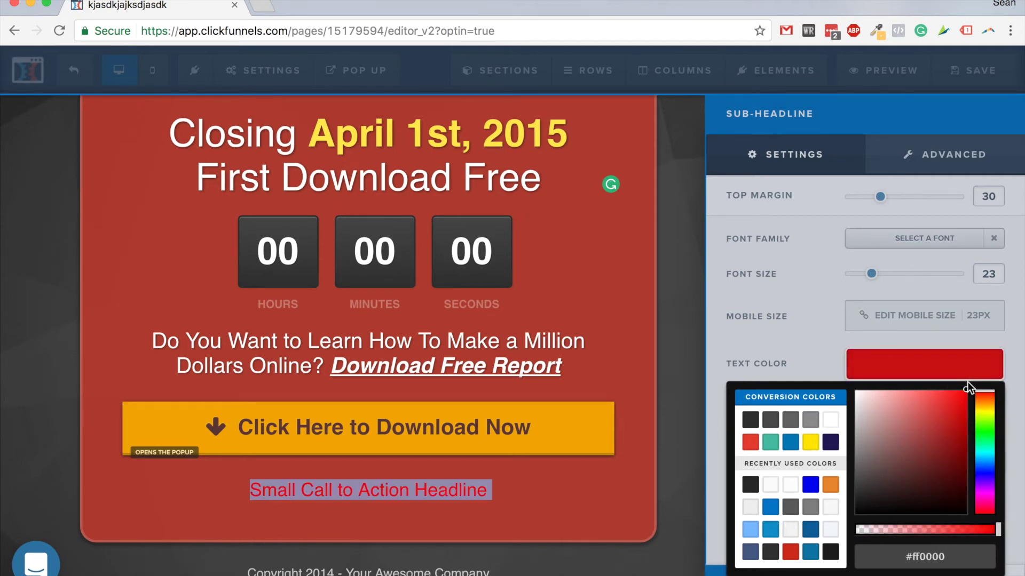
left_click(785, 486)
left_click_drag(889, 525, 1000, 530)
left_click(831, 421)
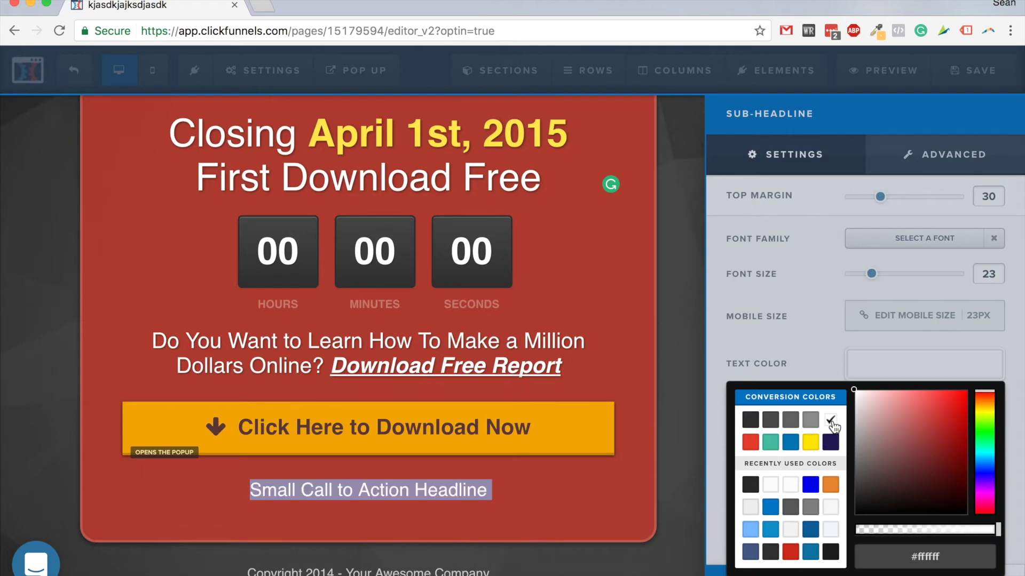
left_click(100, 489)
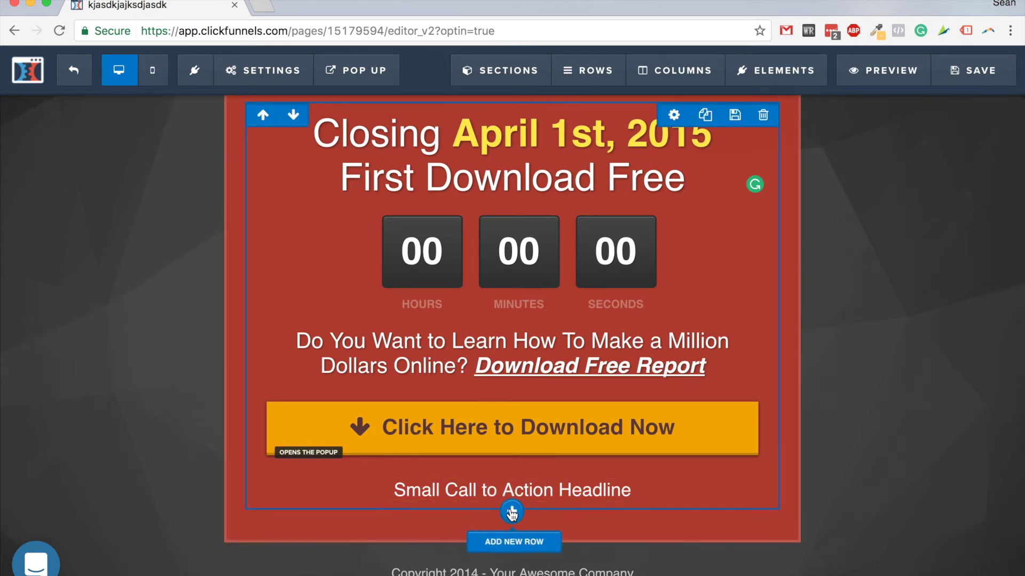
Add a new row with 2 columns below the "Small Call to Action Headline" row
left_click(512, 514)
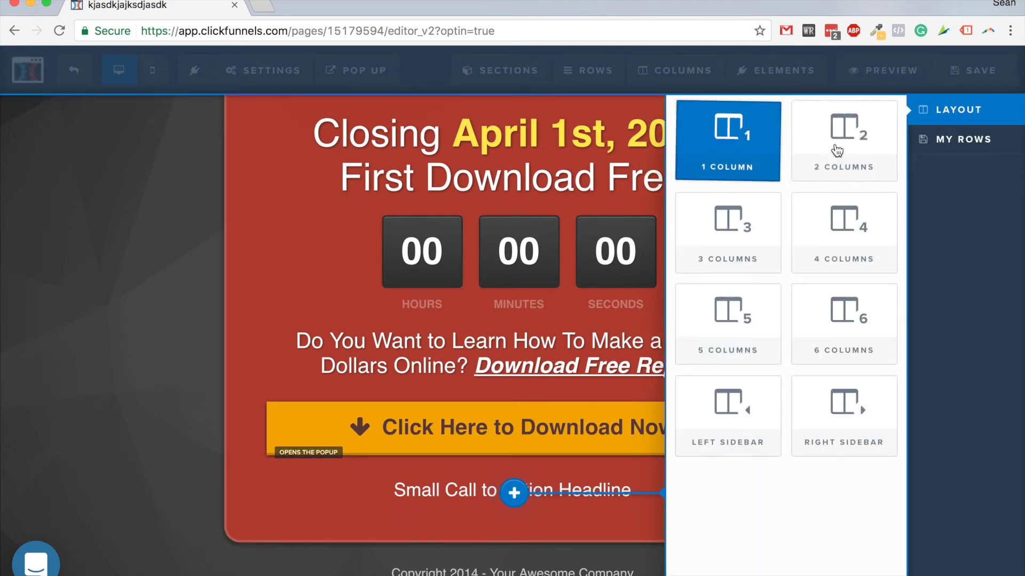
left_click_drag(816, 168, 820, 174)
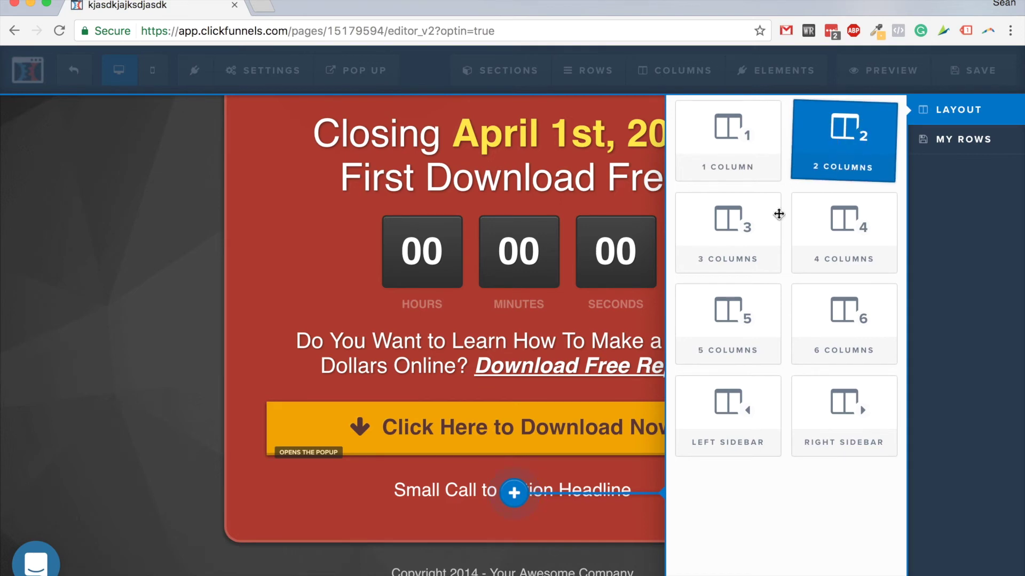
left_click(848, 160)
scroll(456, 452, "down", 2)
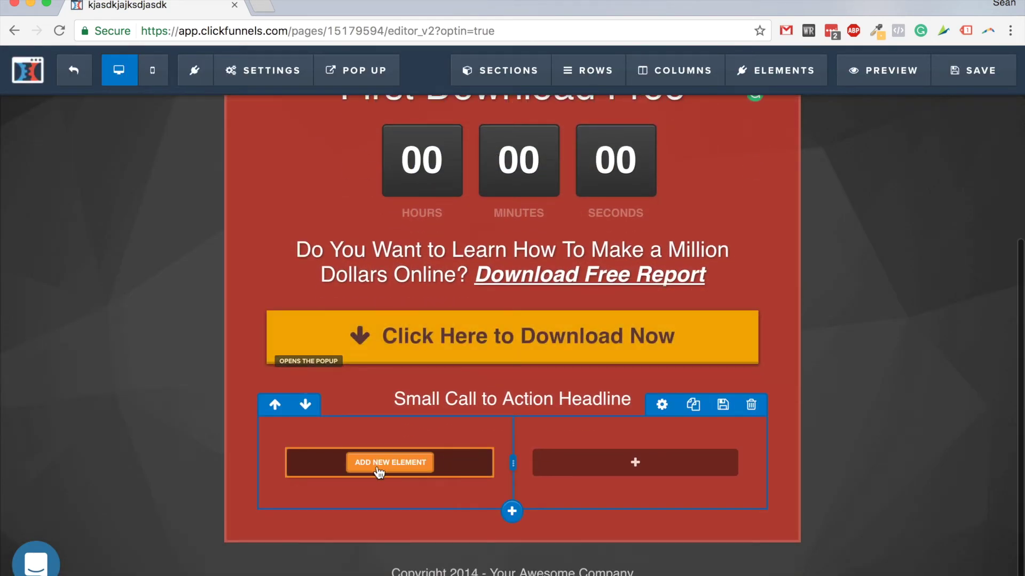
Add a Bullet List to the first column of the new row and an element to its second column
left_click(390, 462)
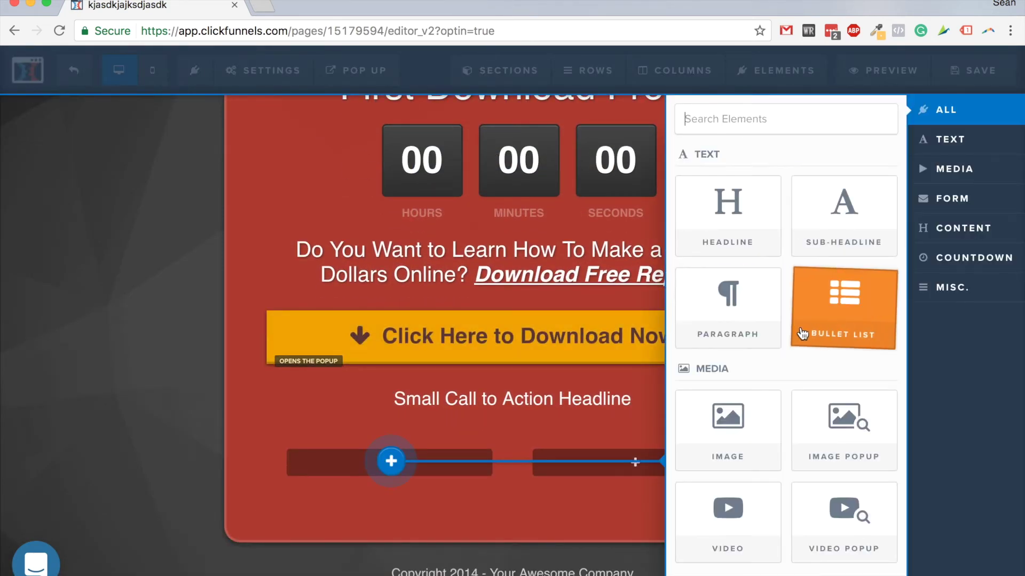
left_click(842, 326)
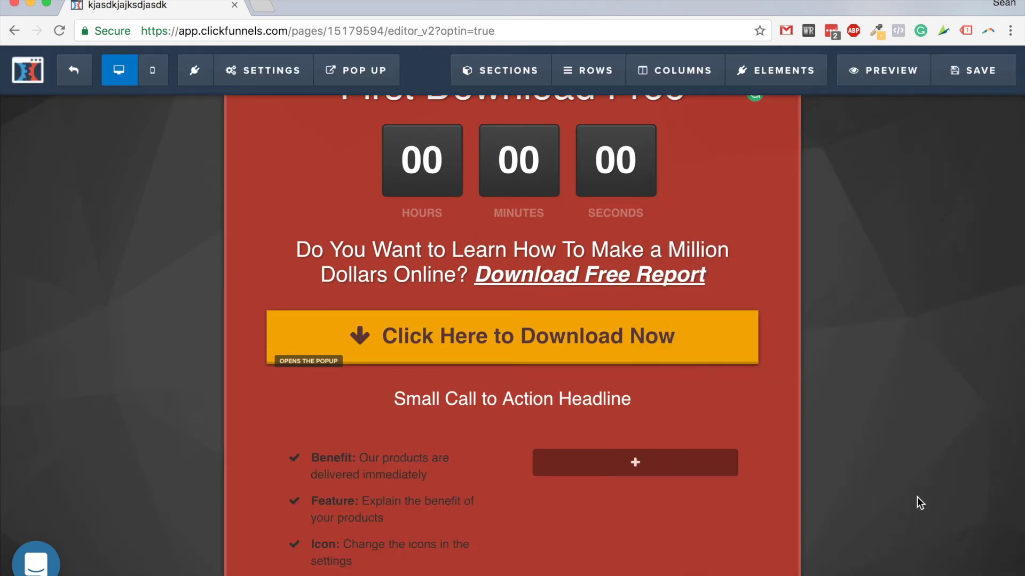
scroll(468, 487, "down", 2)
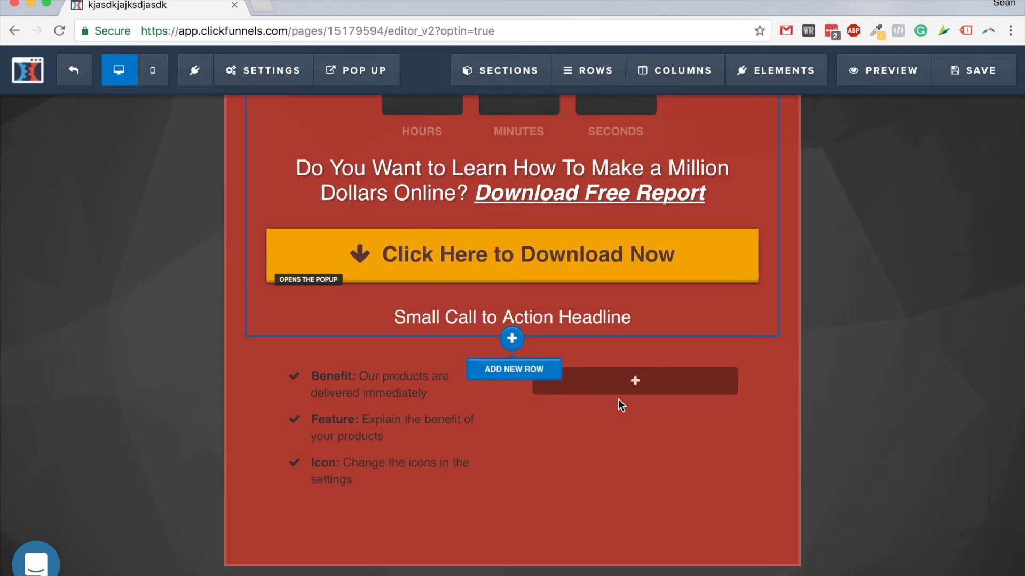
left_click(628, 395)
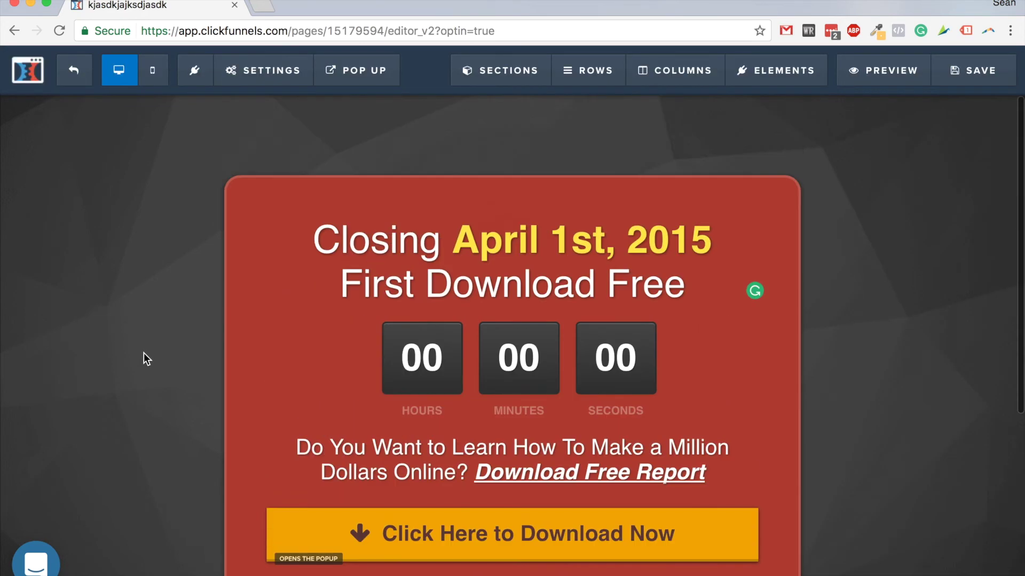
Save the edited landing page and look over its layout
scroll(352, 416, "up", 6)
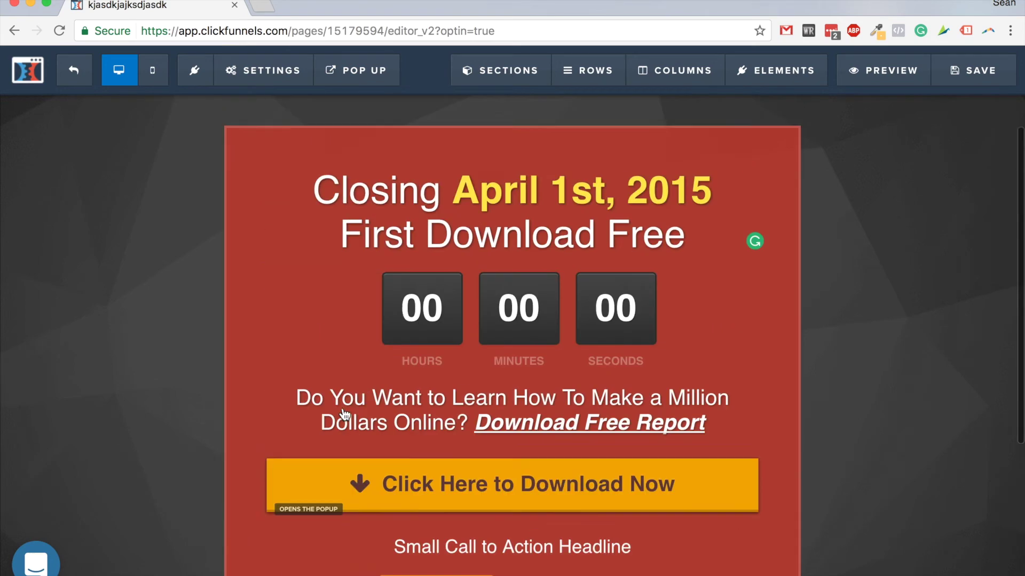
left_click(980, 71)
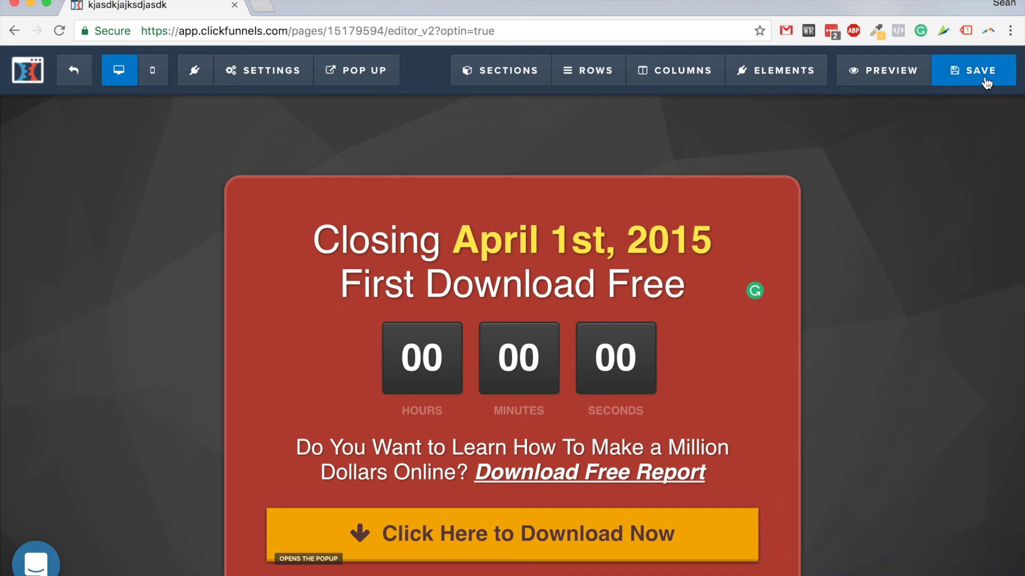
scroll(67, 200, "down", 6)
scroll(106, 214, "up", 2)
scroll(147, 217, "up", 4)
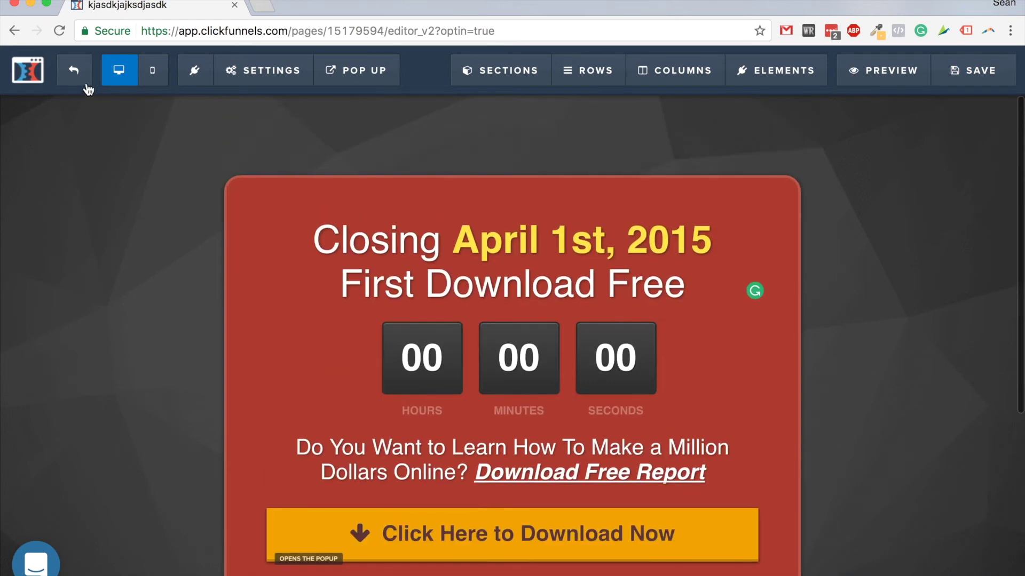
Leave the page editor and open the Optin step's public page URL from the funnel overview
left_click(75, 77)
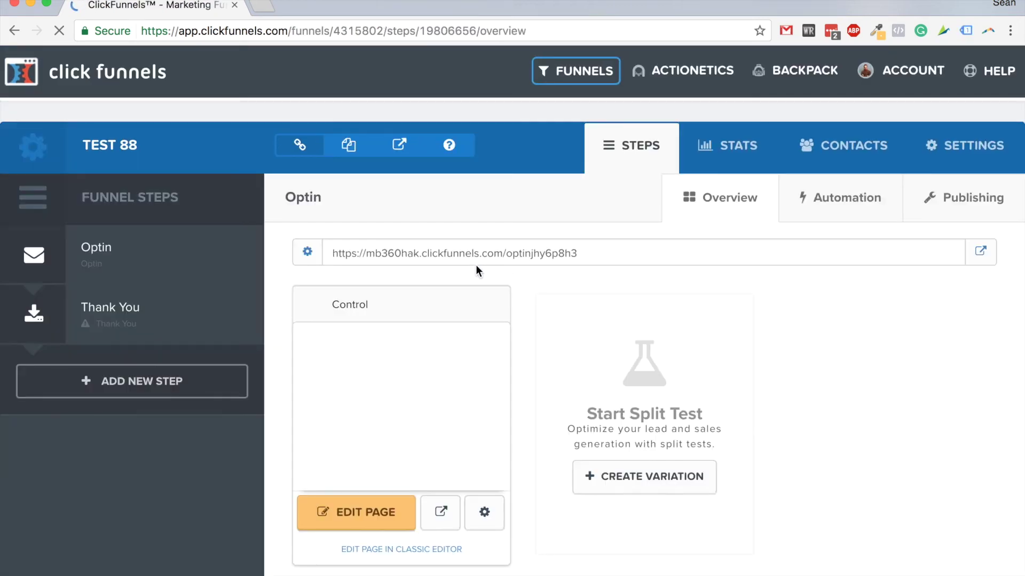
left_click(434, 251)
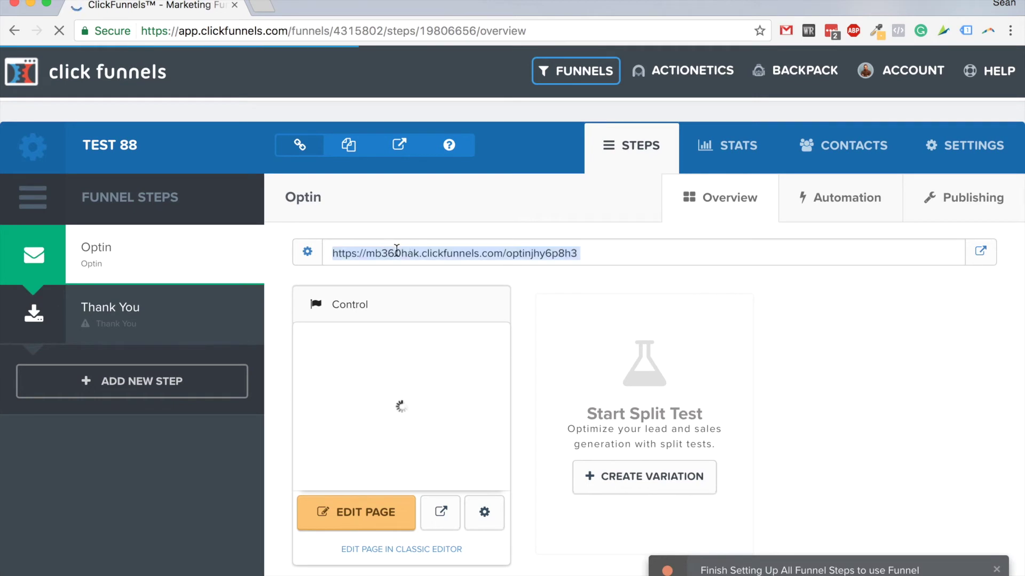
left_click(981, 251)
Review the published Optin page, including the countdown and the added sub-headline and row, and close it
left_click(187, 9)
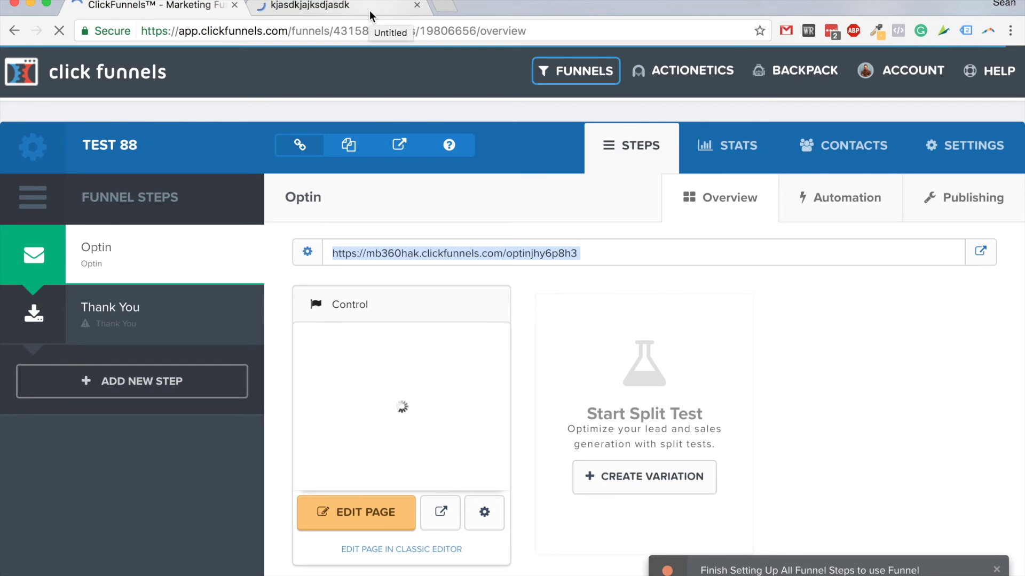
left_click(319, 11)
left_click(280, 40)
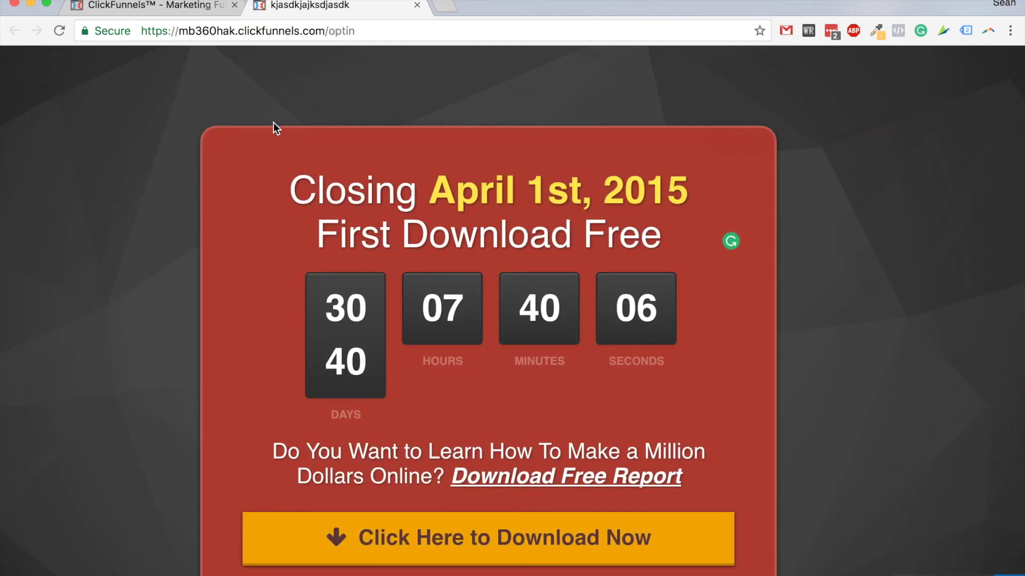
scroll(451, 247, "down", 5)
scroll(442, 259, "up", 4)
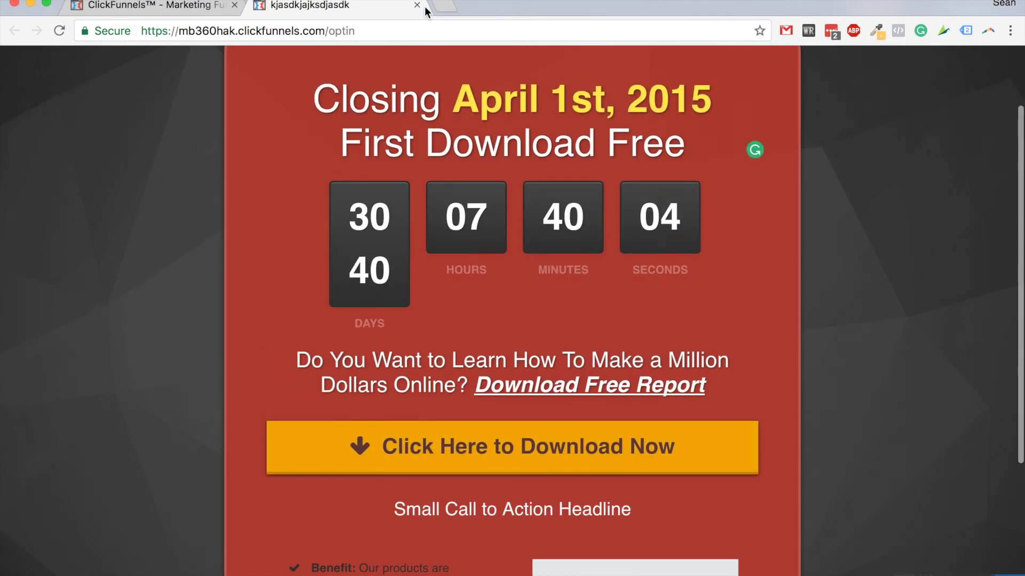
left_click(417, 5)
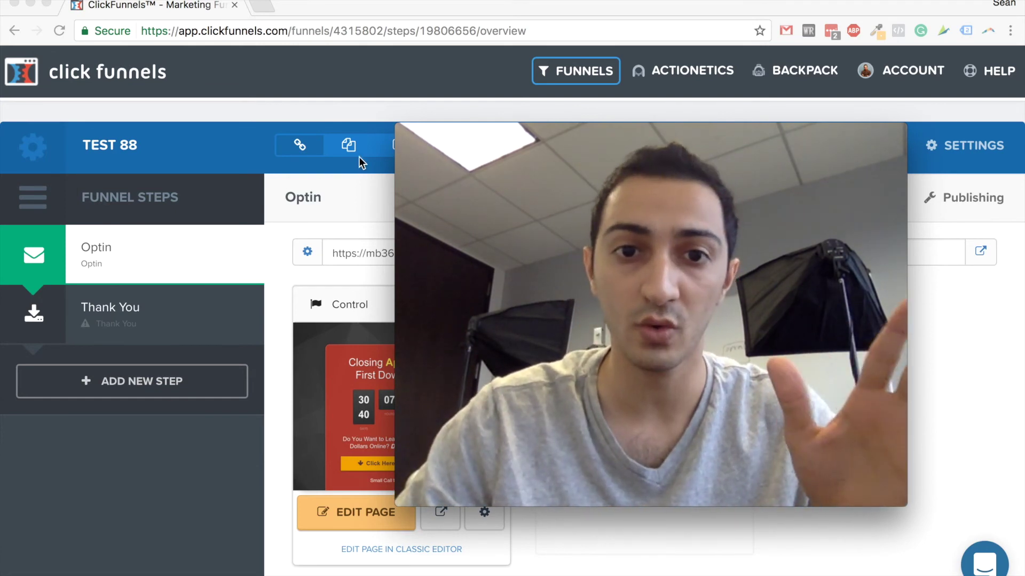
Close the Movie Recording window covering the funnel overview
mouse_move(405, 135)
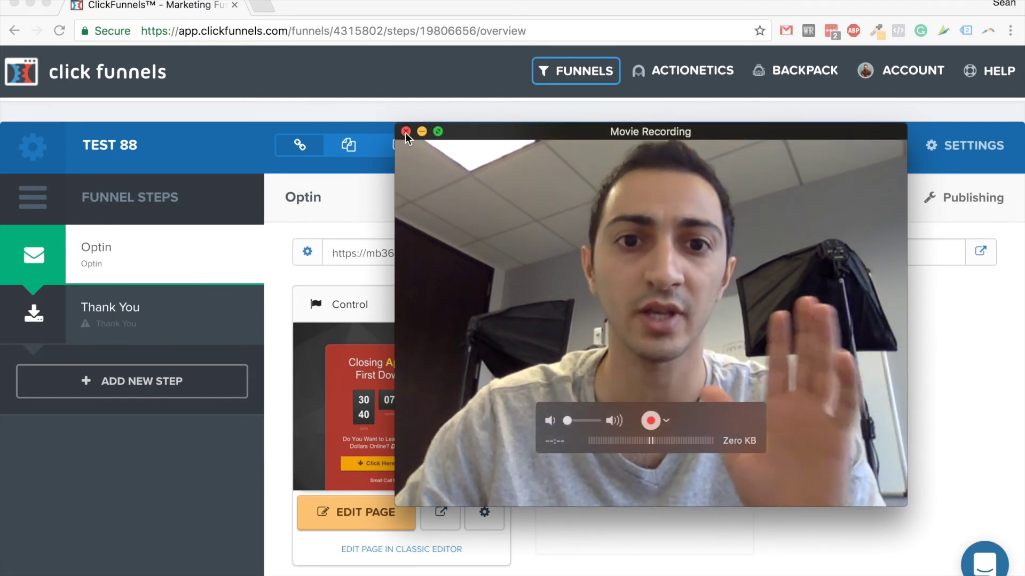
left_click(406, 131)
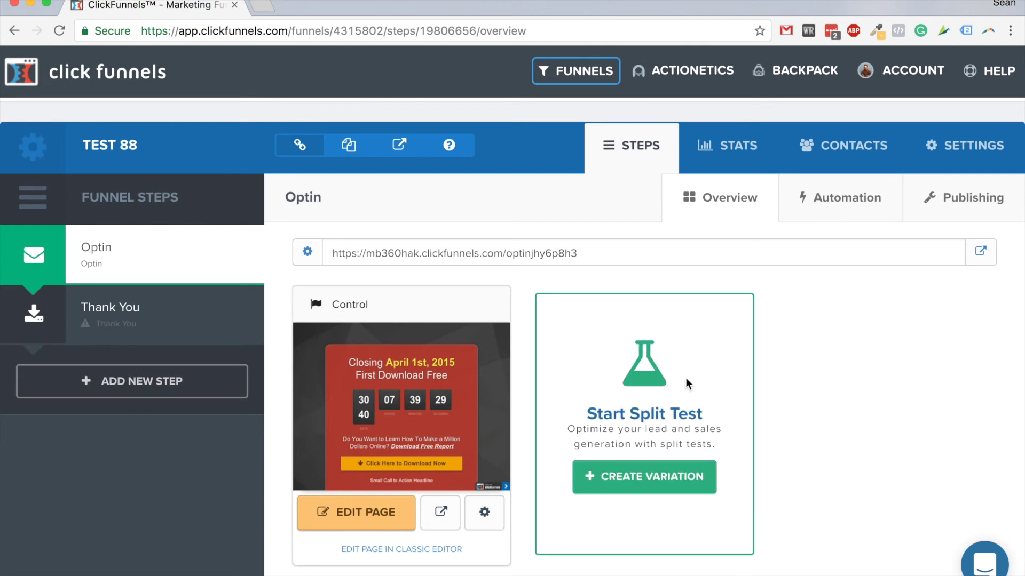
scroll(422, 358, "down", 3)
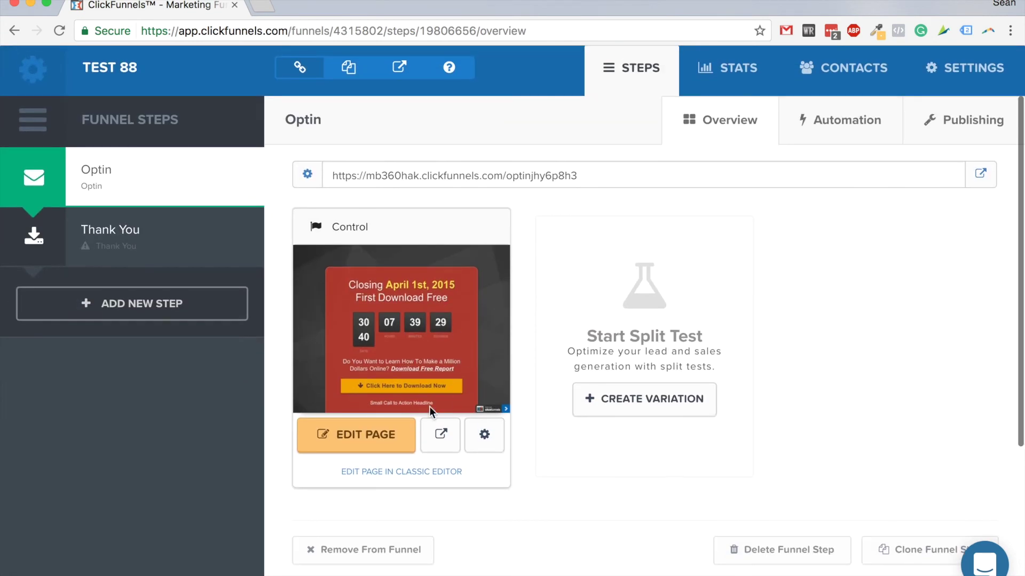
left_click(682, 402)
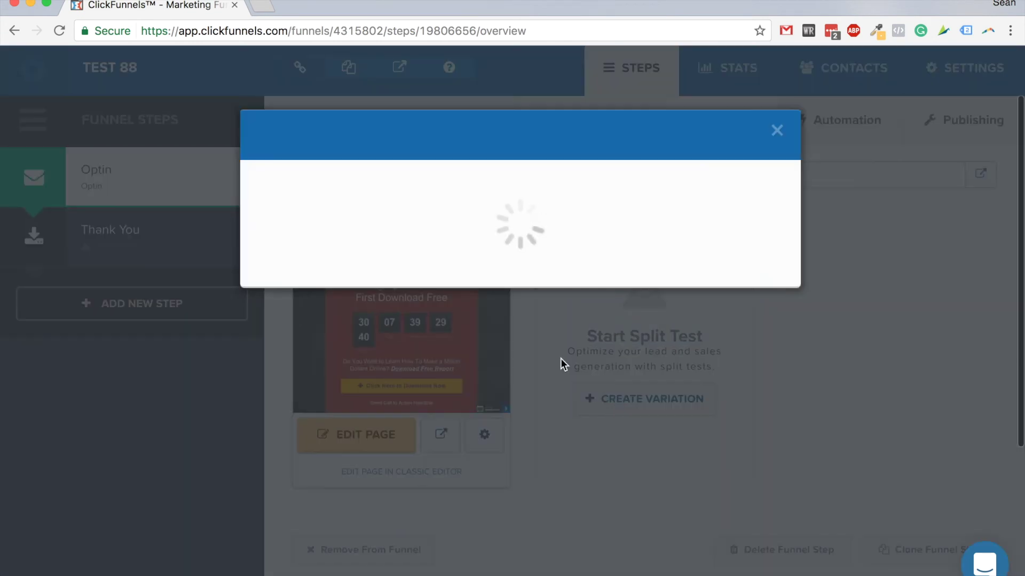
left_click(778, 130)
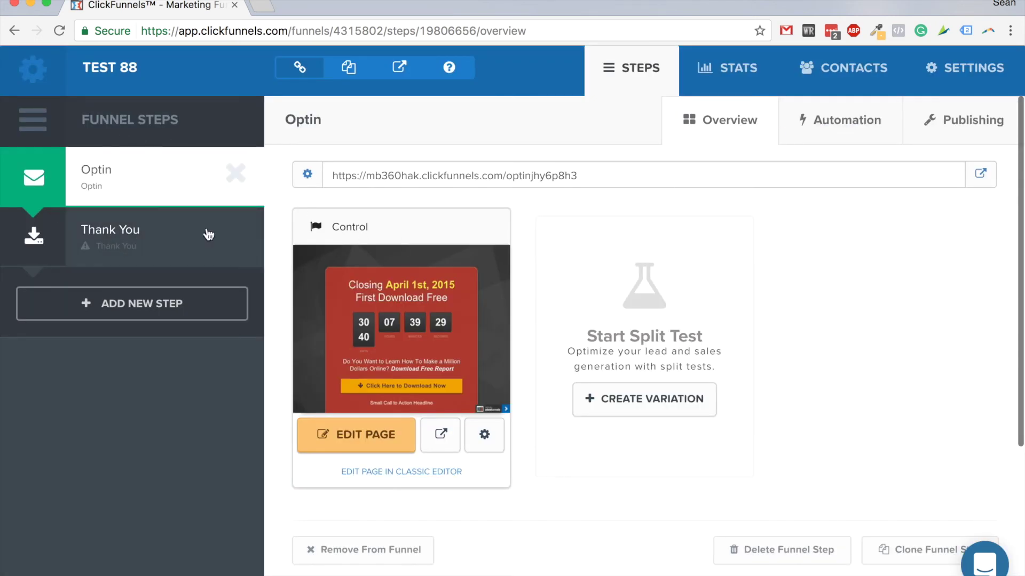
scroll(151, 210, "up", 2)
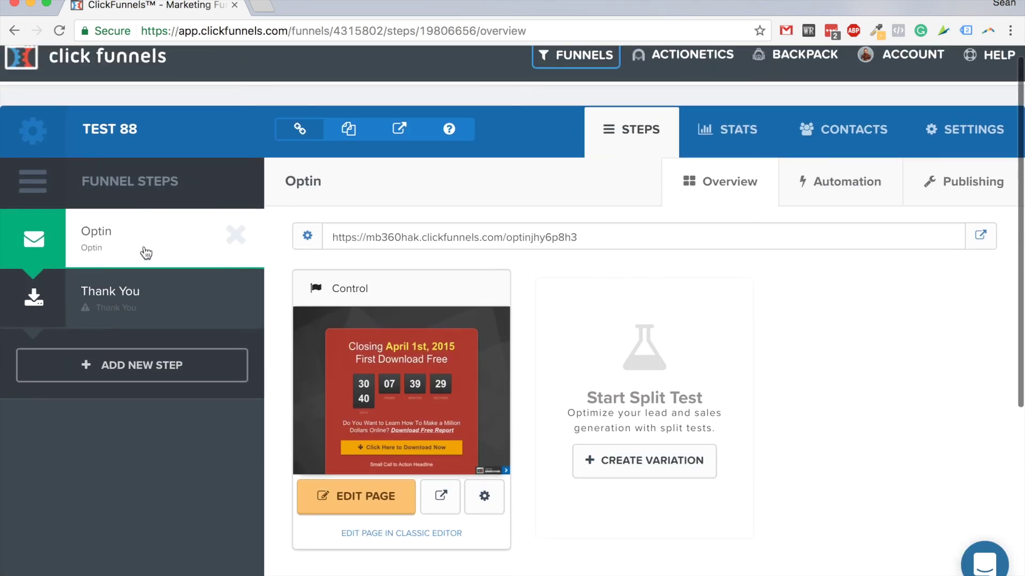
Create a split test variation by duplicating the "Optin" page
left_click(619, 463)
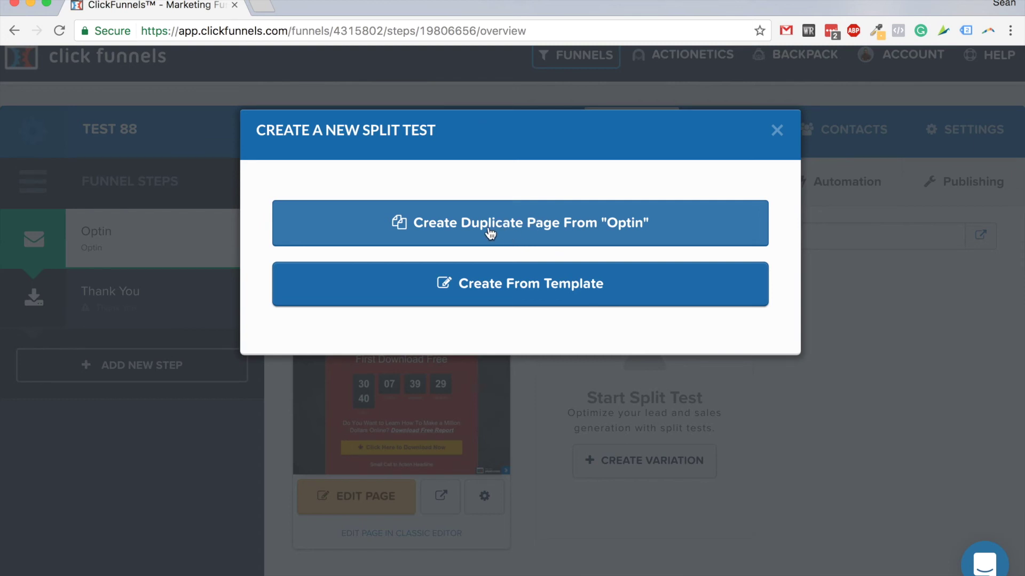
left_click(465, 285)
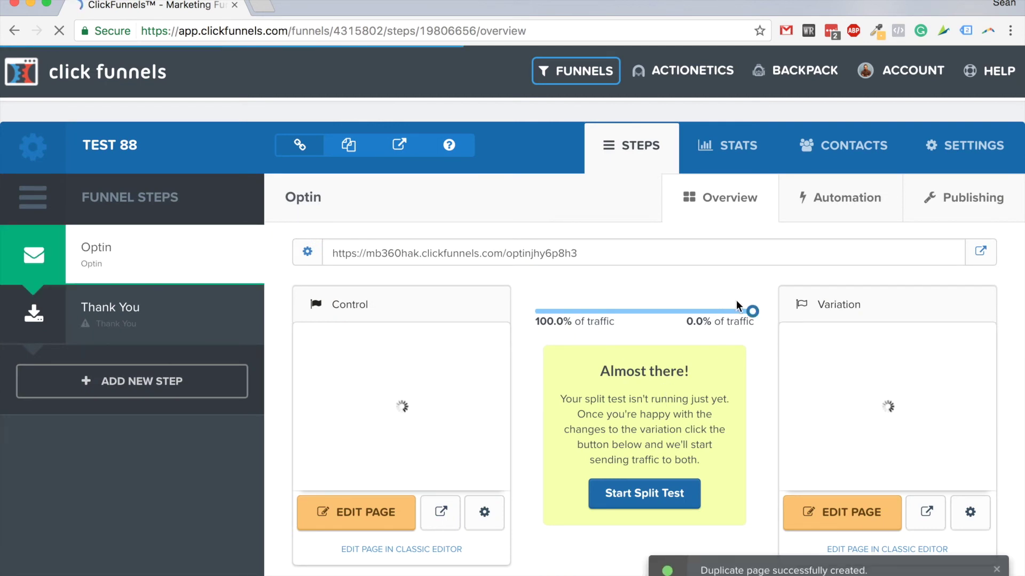
Open the variation page for editing and change its headline date to "April 7th, 2015"
mouse_move(890, 412)
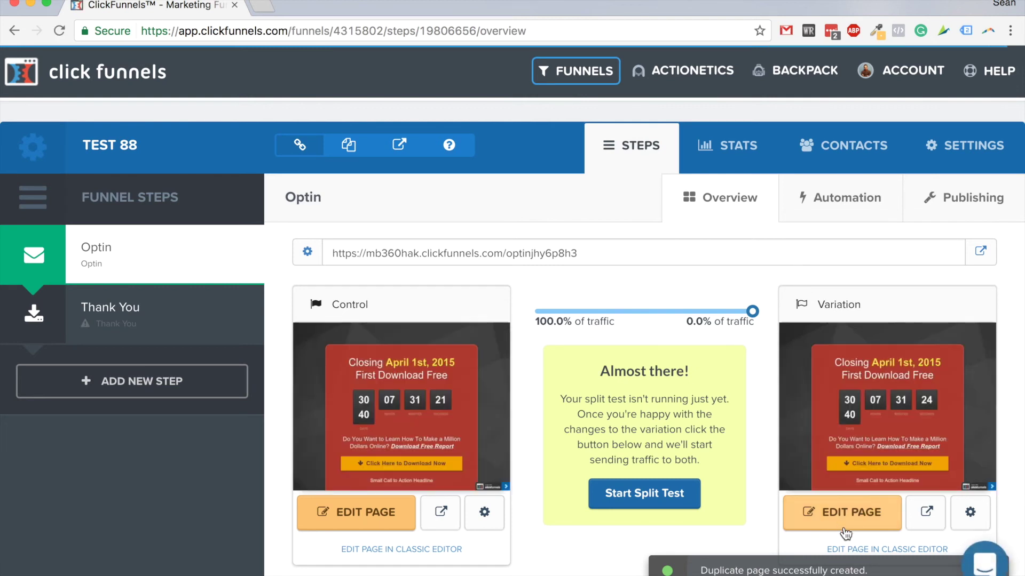
left_click(830, 518)
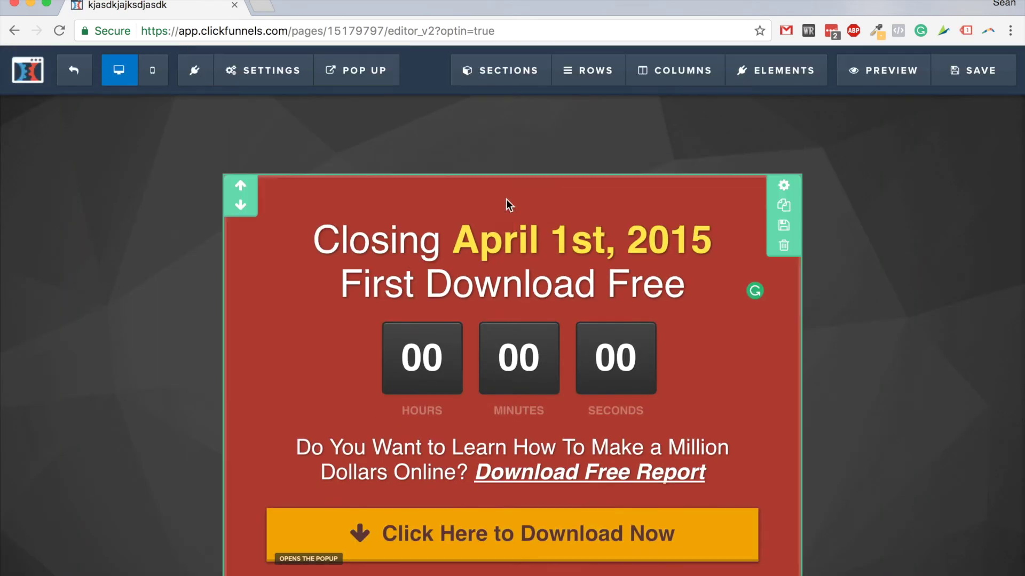
left_click(250, 73)
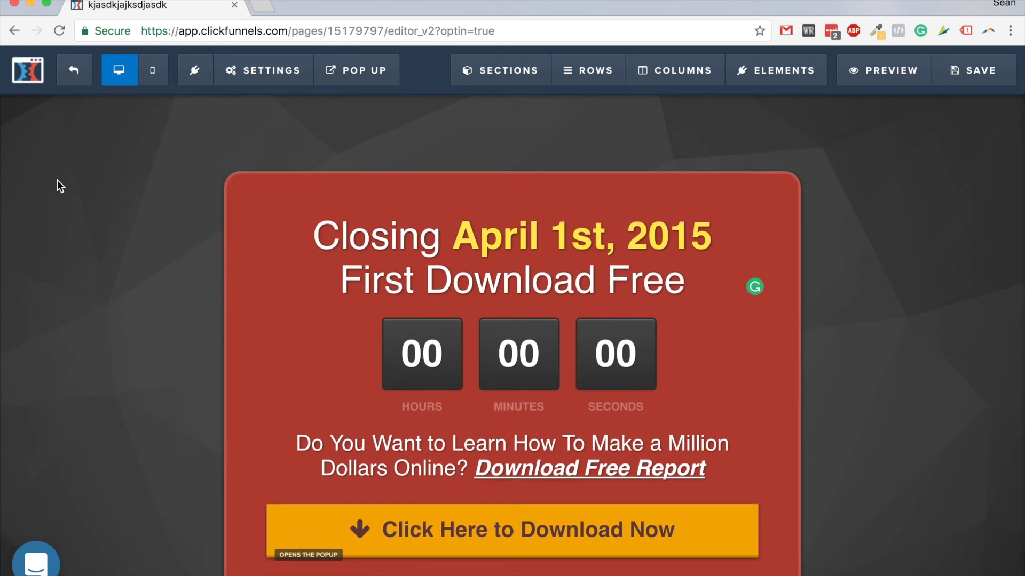
scroll(536, 283, "down", 1)
left_click(451, 242)
left_click_drag(453, 227, 606, 227)
left_click(561, 227)
type("7th")
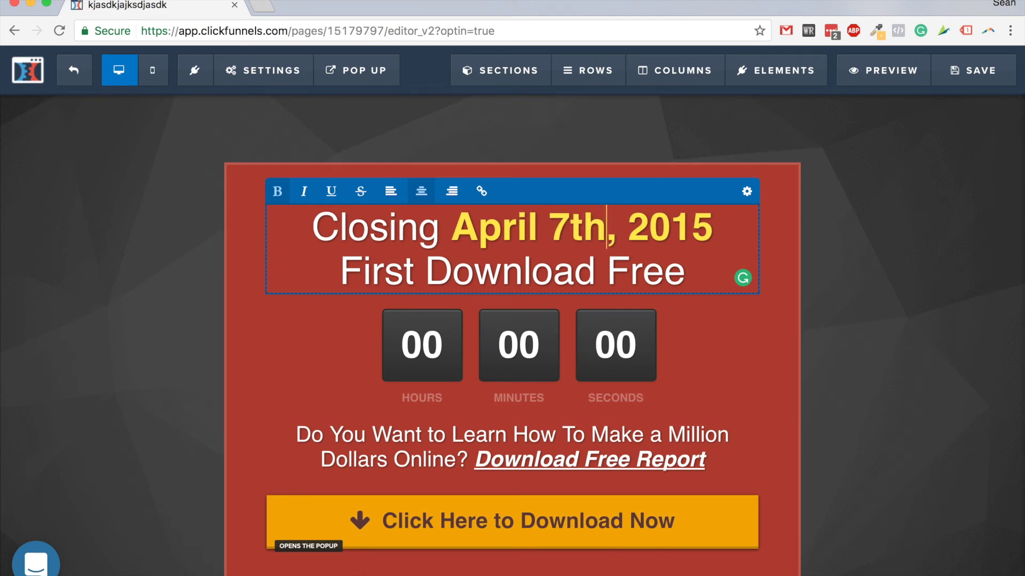
left_click(854, 186)
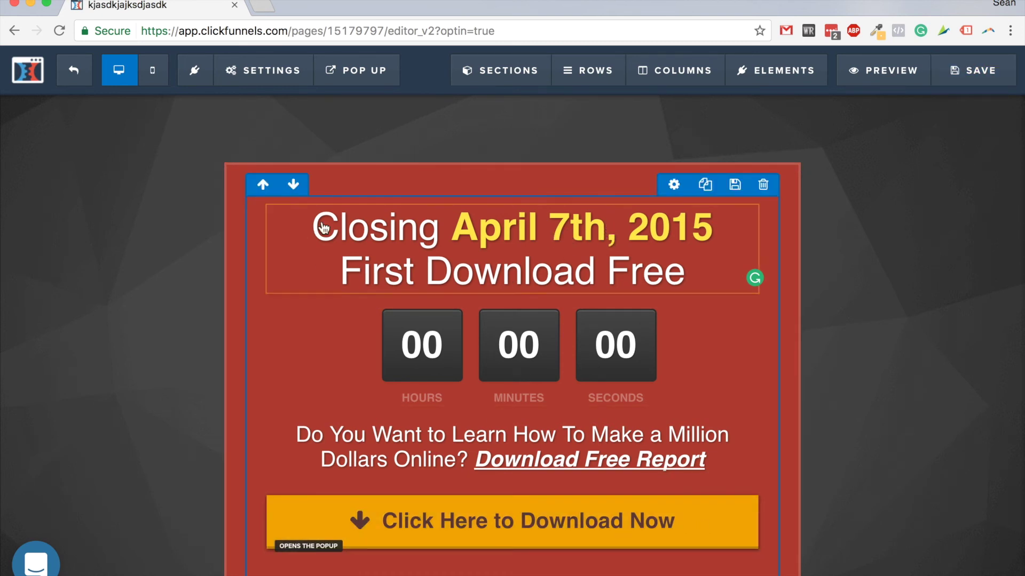
scroll(313, 245, "down", 1)
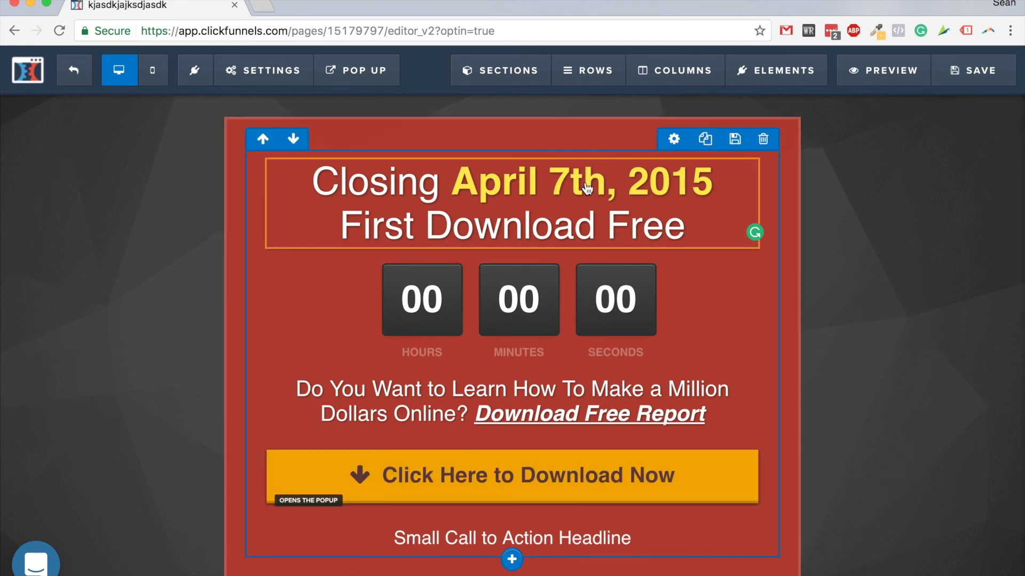
Save the variation page and exit the editor to the funnel overview
left_click(976, 70)
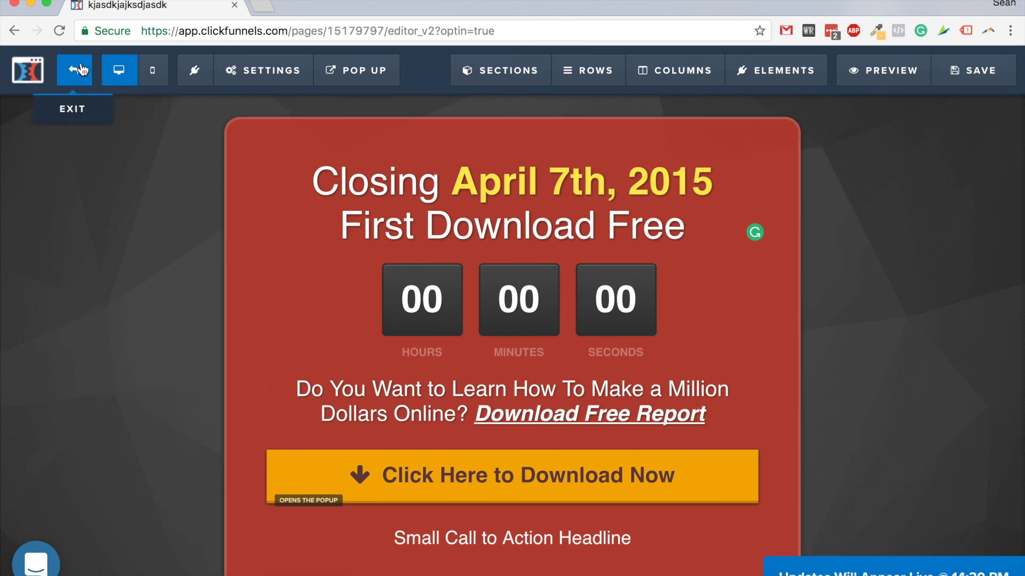
left_click(75, 70)
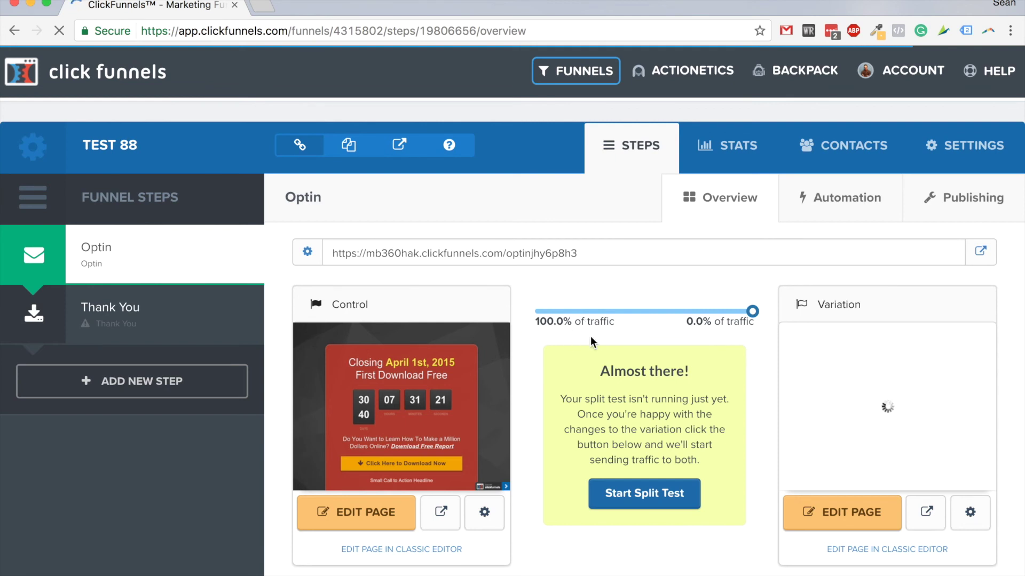
Split the Optin traffic 50% to the control and 50% to the variation, and apply the split test changes
left_click_drag(752, 311, 645, 316)
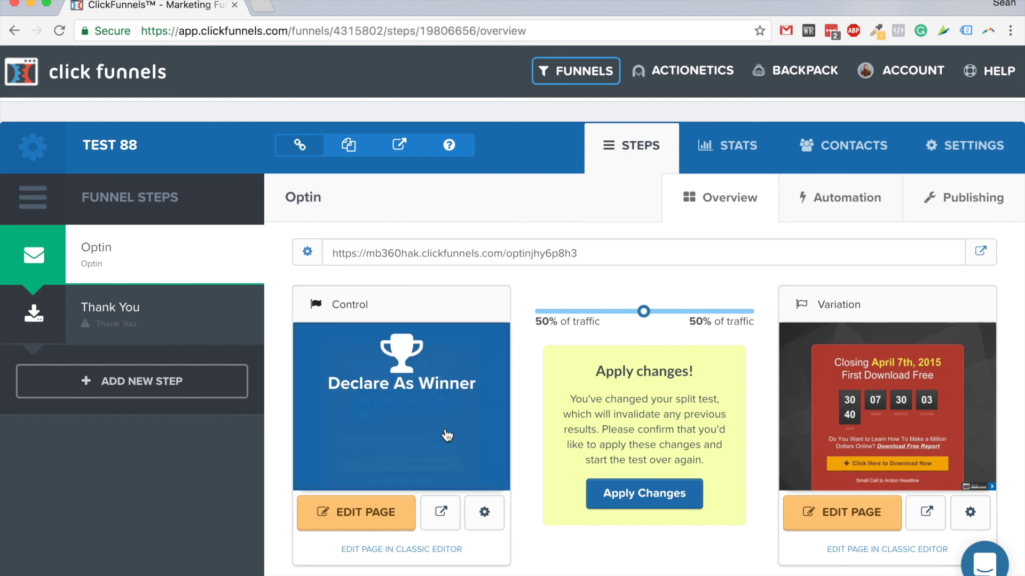
double_click(512, 251)
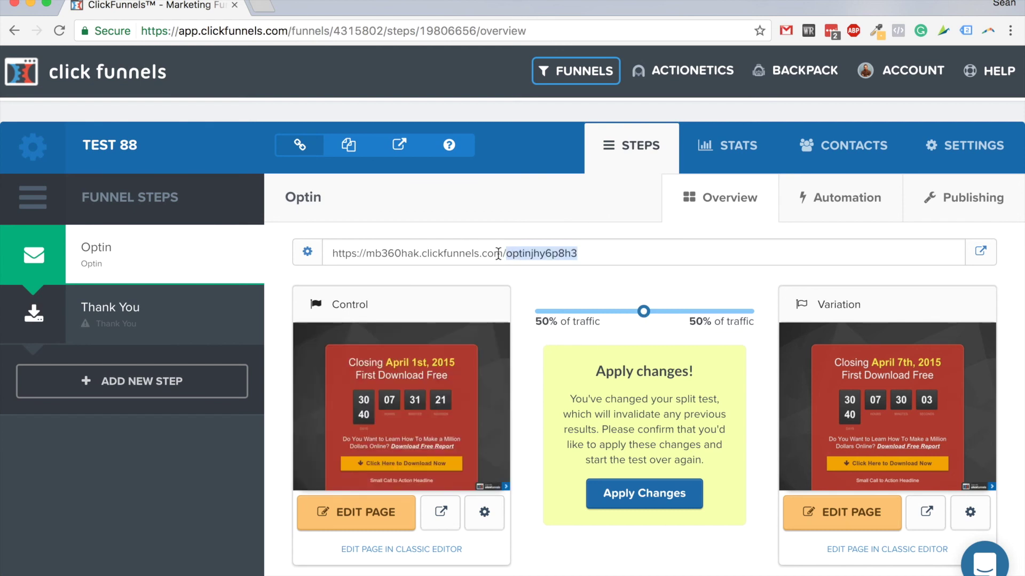
mouse_move(388, 412)
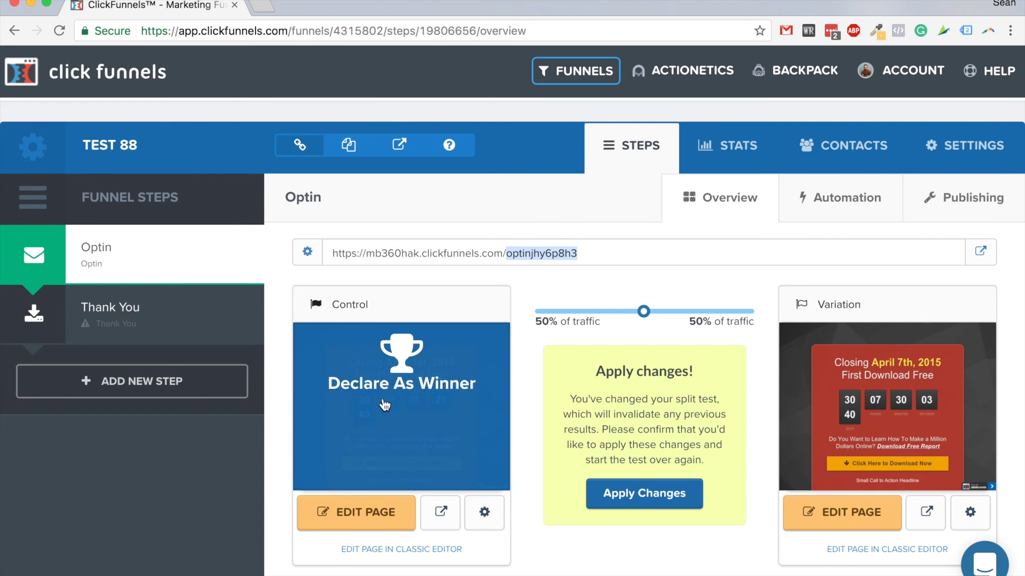
mouse_move(829, 408)
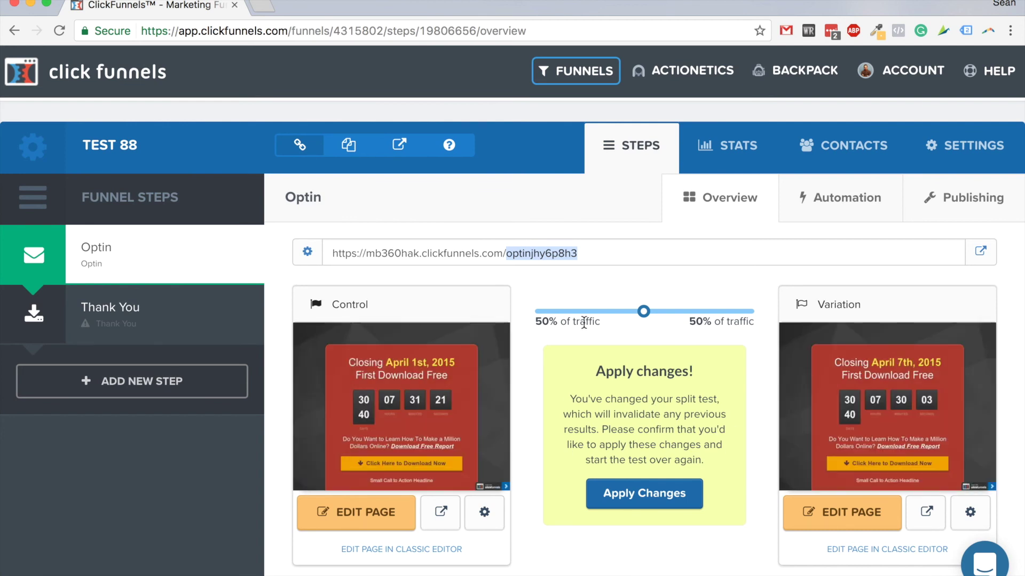
left_click(586, 272)
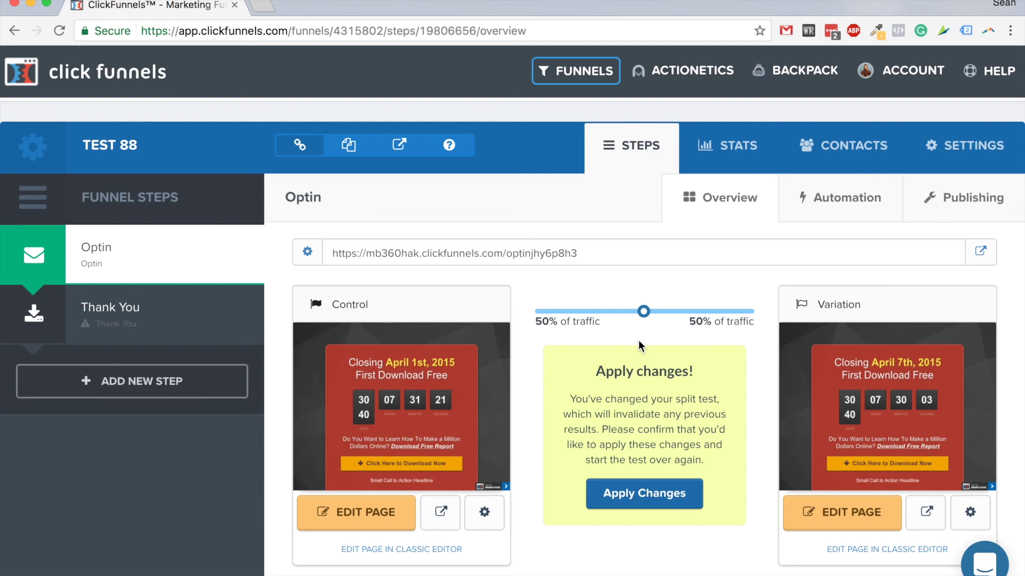
scroll(631, 355, "down", 2)
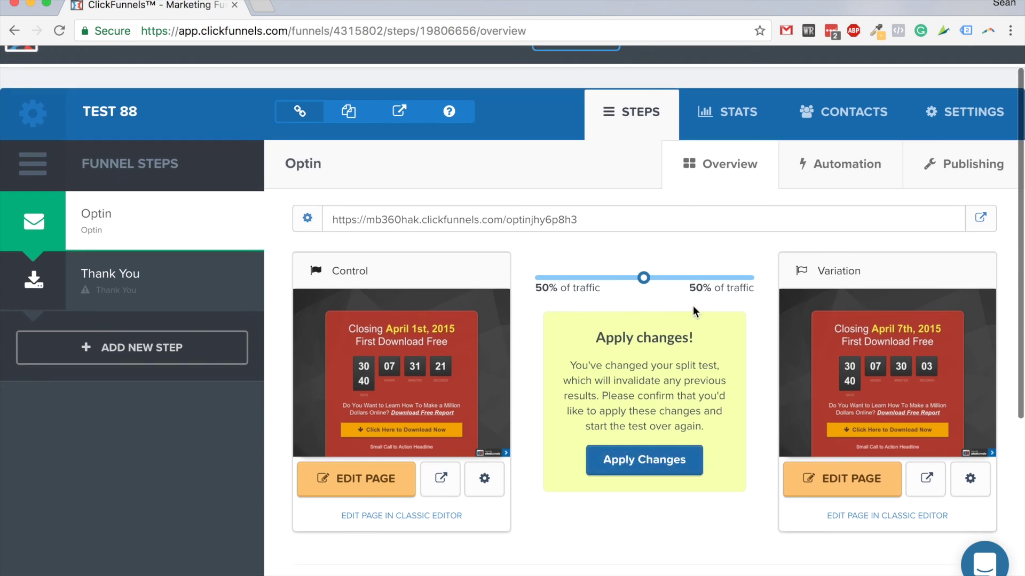
left_click(643, 460)
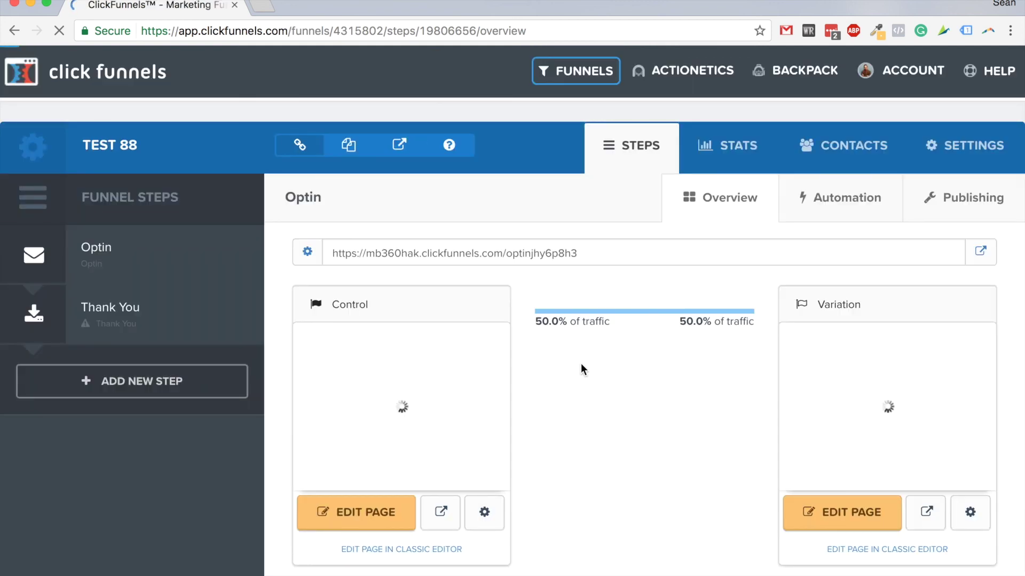
Copy the Optin step's URL and load it in a new incognito window to check the headline date served
left_click(348, 254)
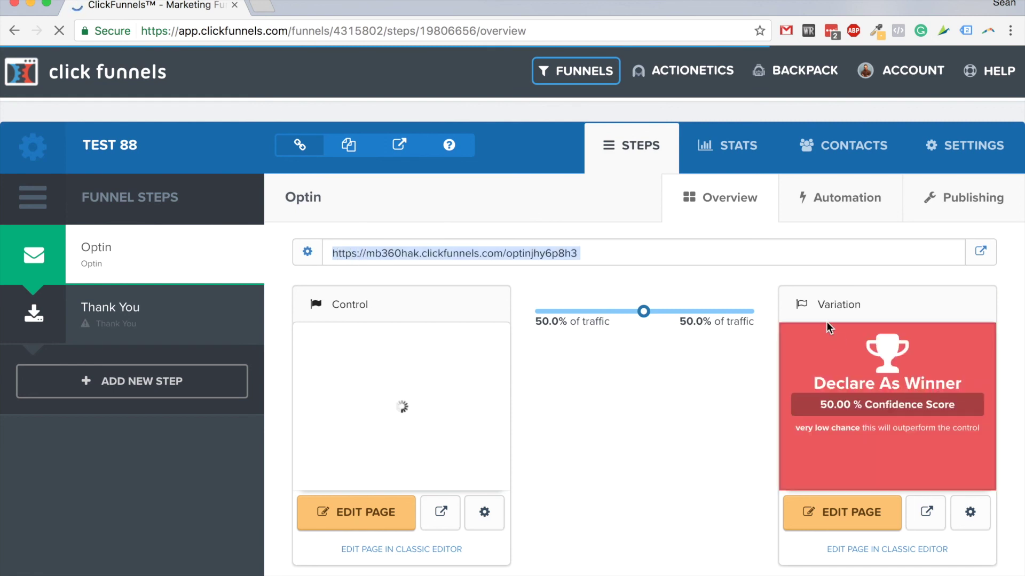
right_click(415, 252)
left_click(444, 283)
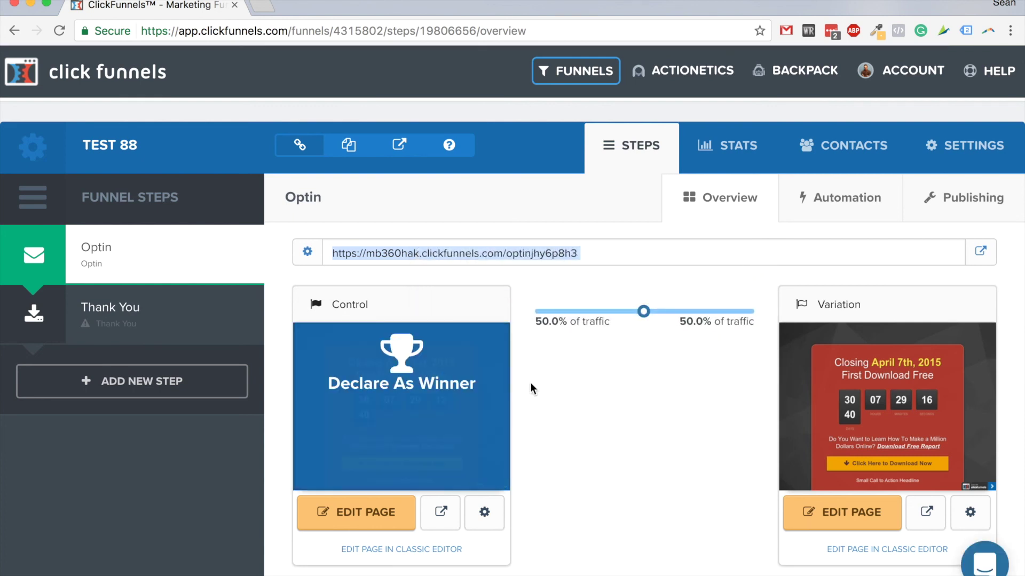
left_click(1009, 31)
left_click(843, 80)
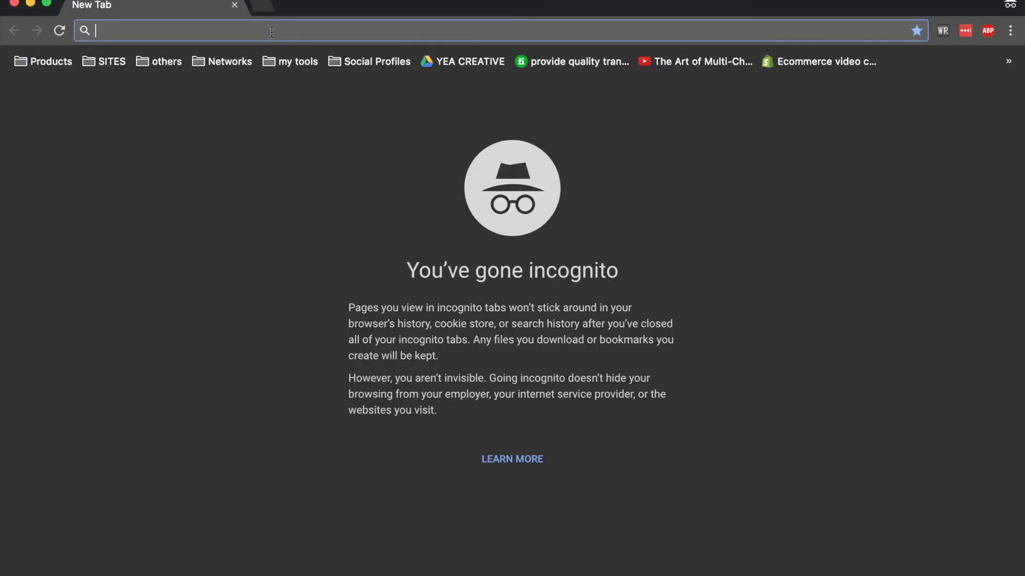
right_click(270, 30)
left_click(305, 84)
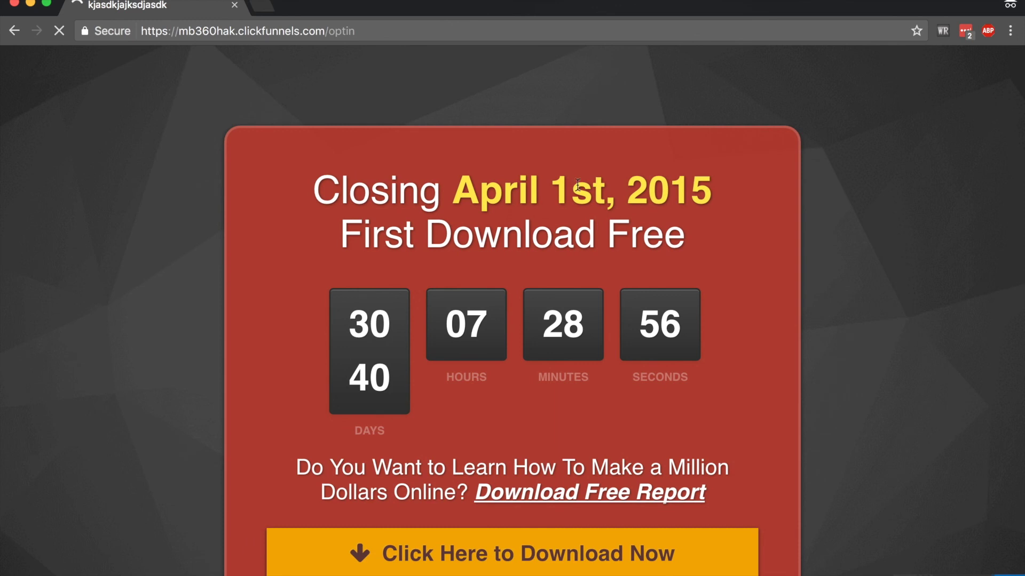
left_click_drag(539, 189, 647, 192)
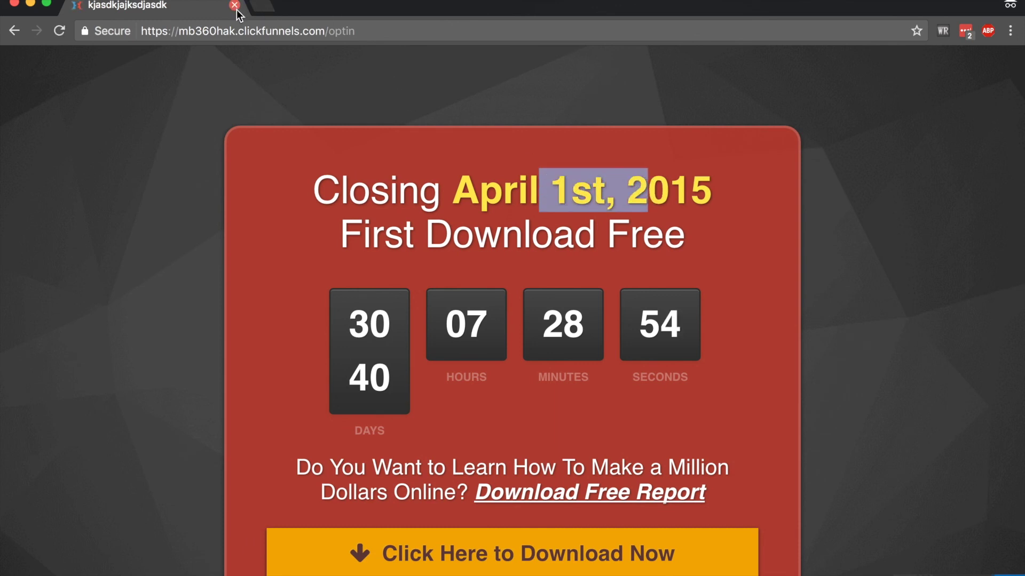
Load the same URL in a second incognito tab, check its headline, and dismiss the incognito window
left_click(264, 11)
right_click(230, 30)
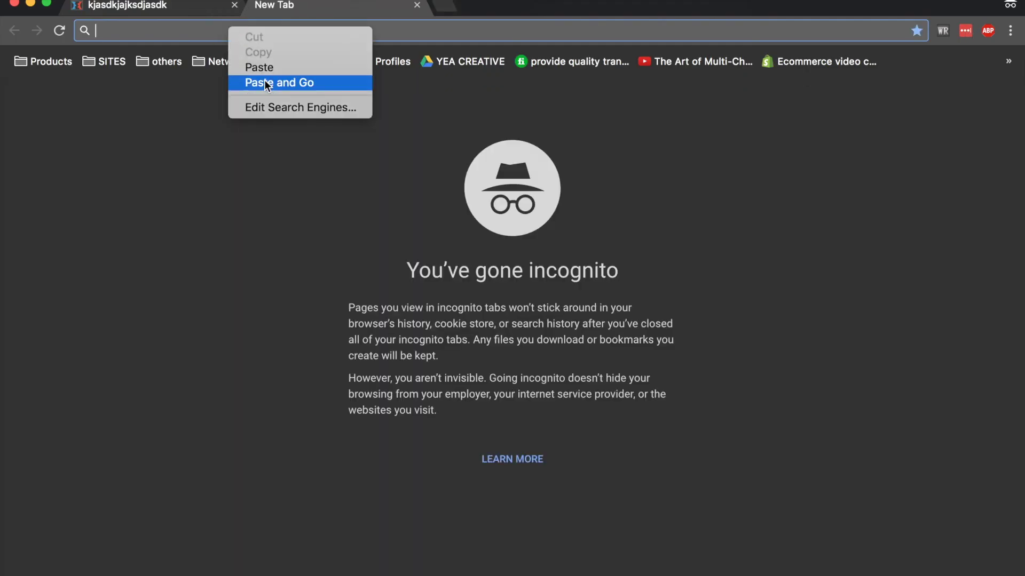
left_click(264, 82)
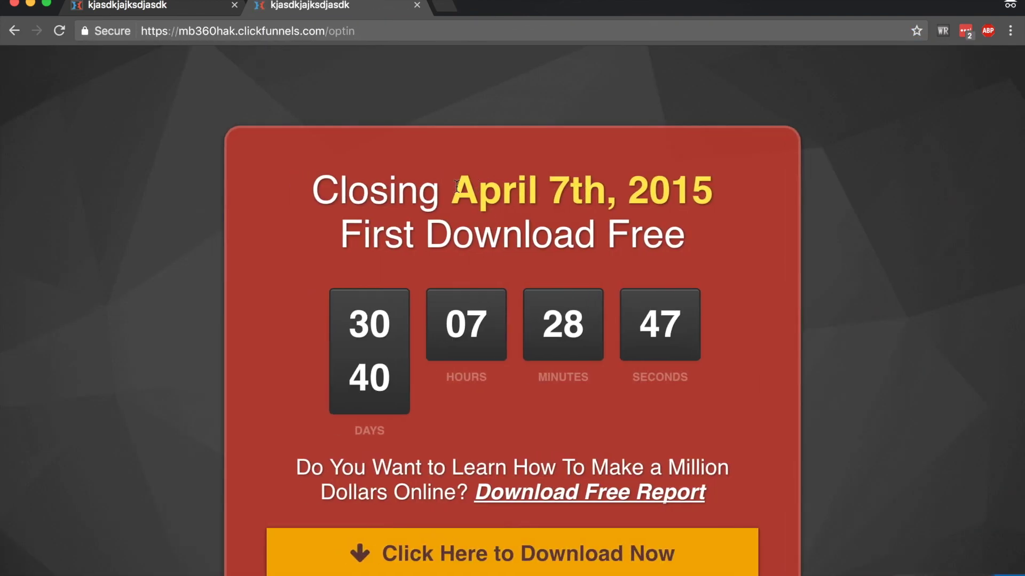
left_click_drag(456, 185, 398, 379)
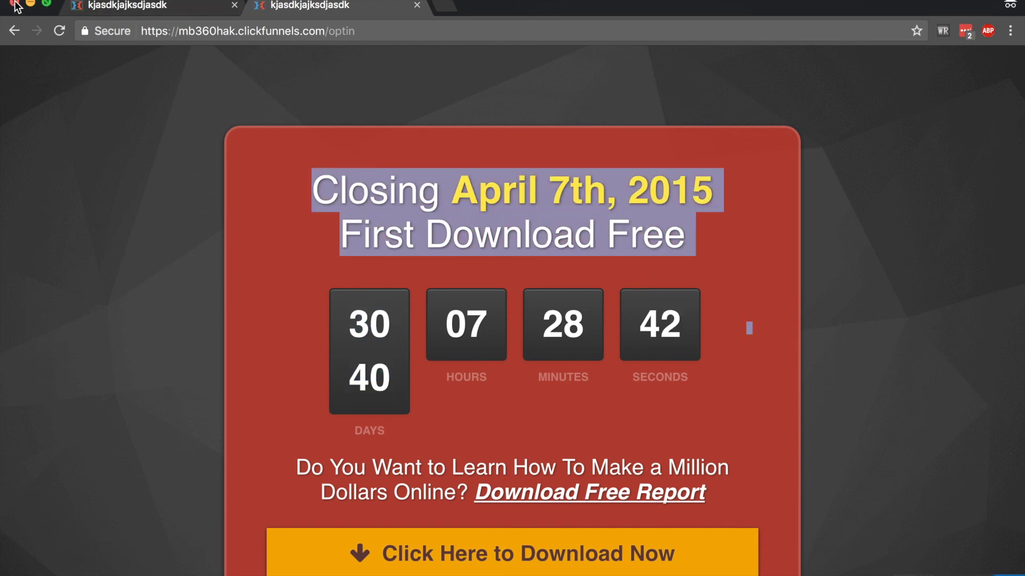
left_click(30, 5)
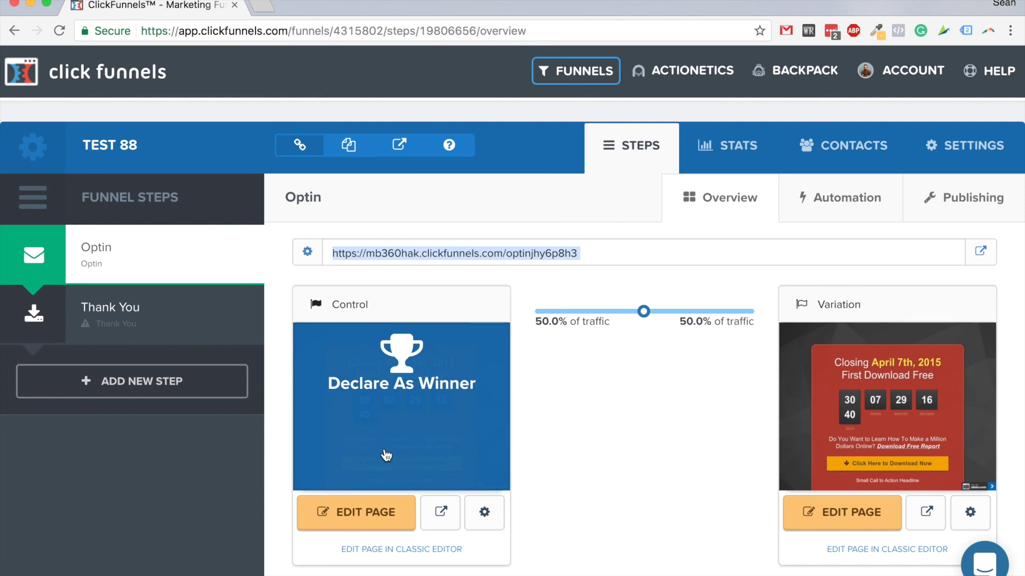
Switch to the browser window with the published Optin page and bring up the control page's editor
mouse_move(926, 407)
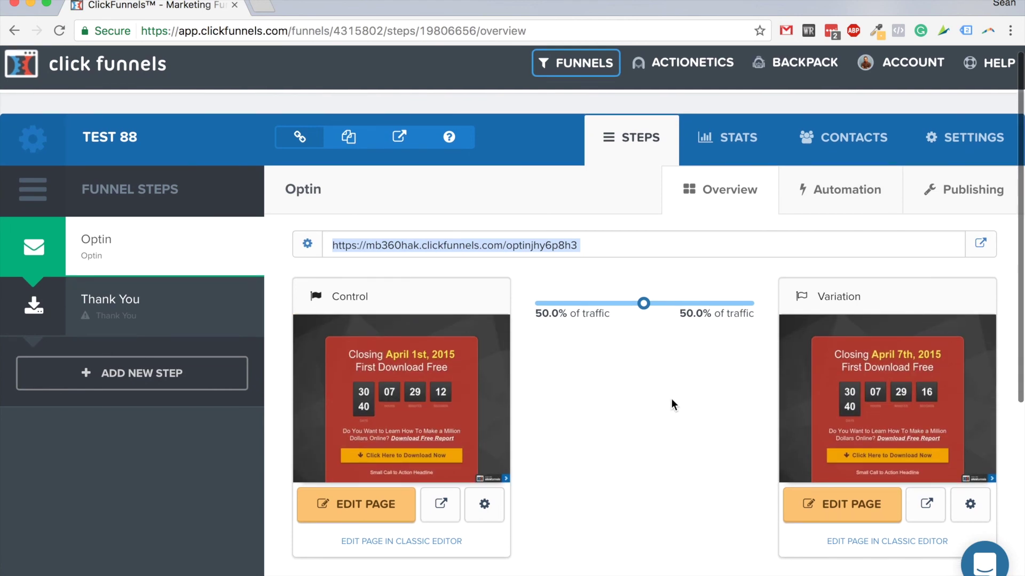
key("super+grave")
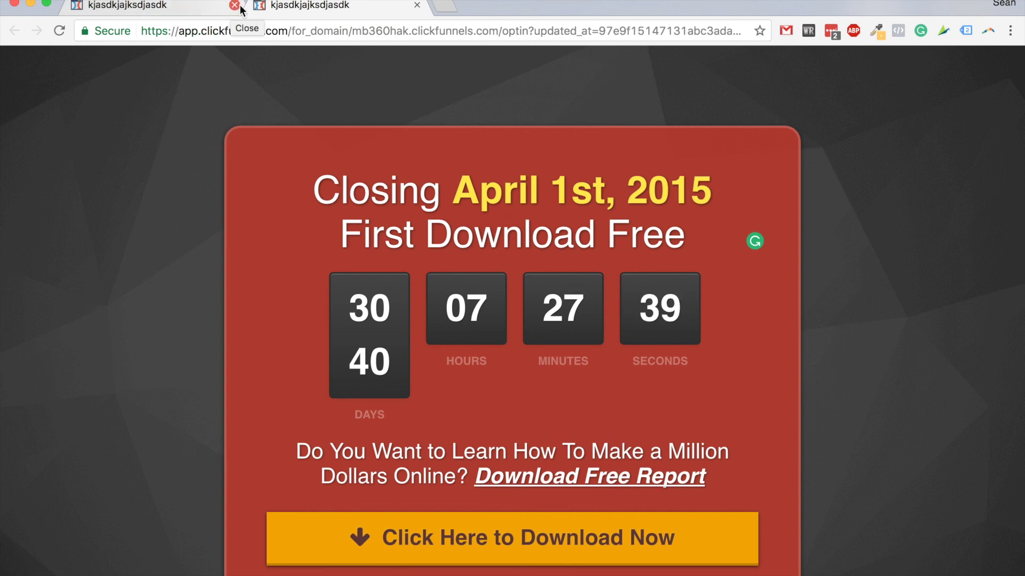
left_click(194, 5)
left_click(405, 7)
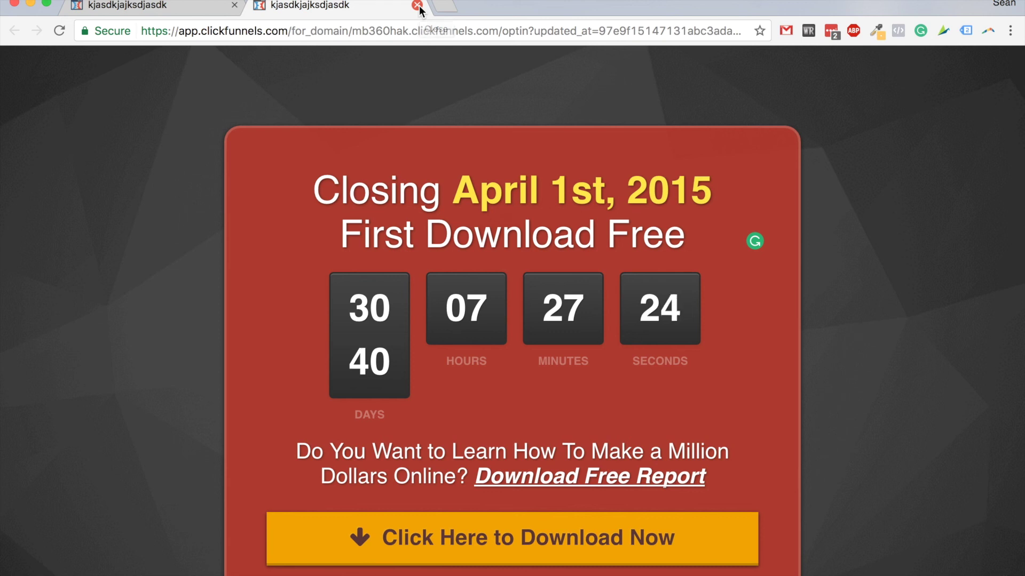
left_click(160, 6)
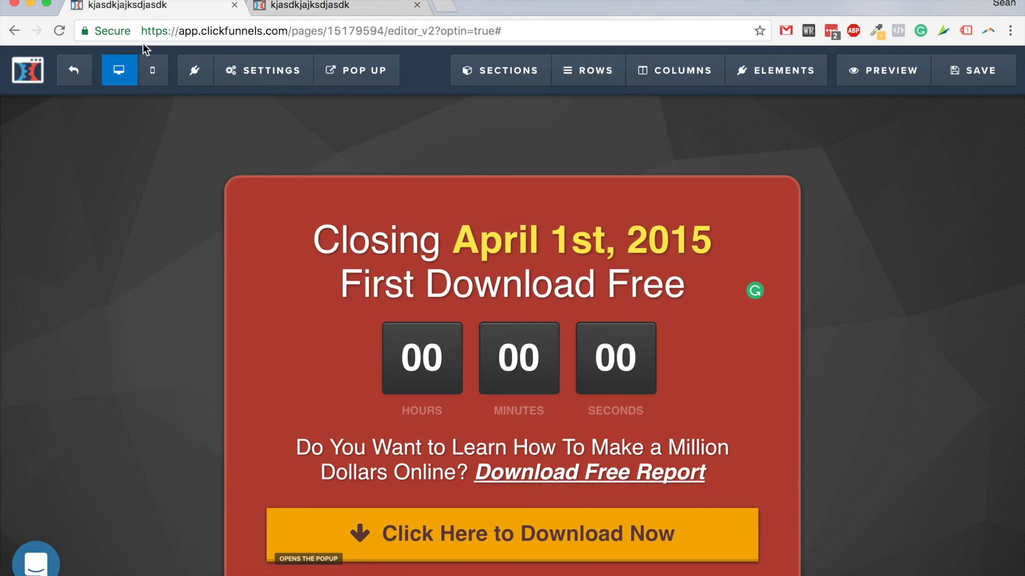